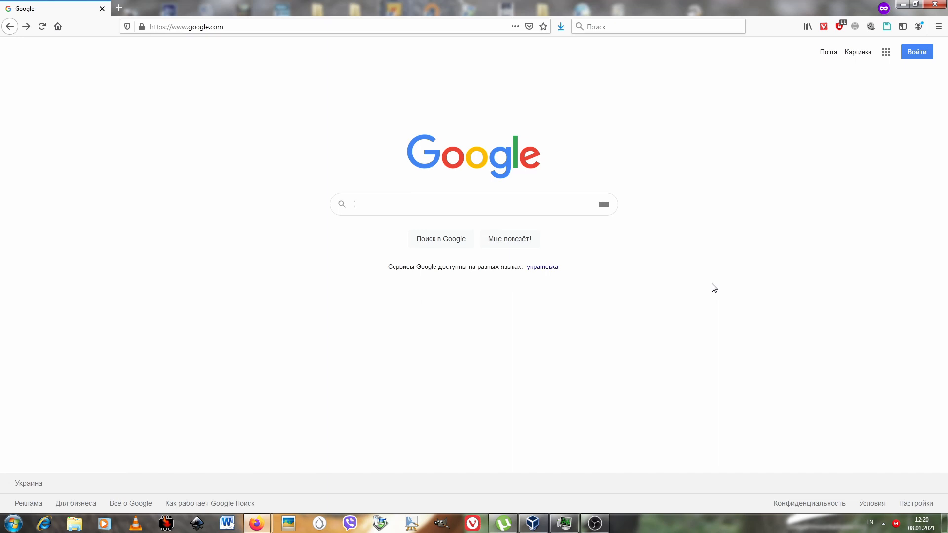
Search Google for "ubuntu" and open the official ubuntu.com site from the results.
{"action": "type", "text": "u"}
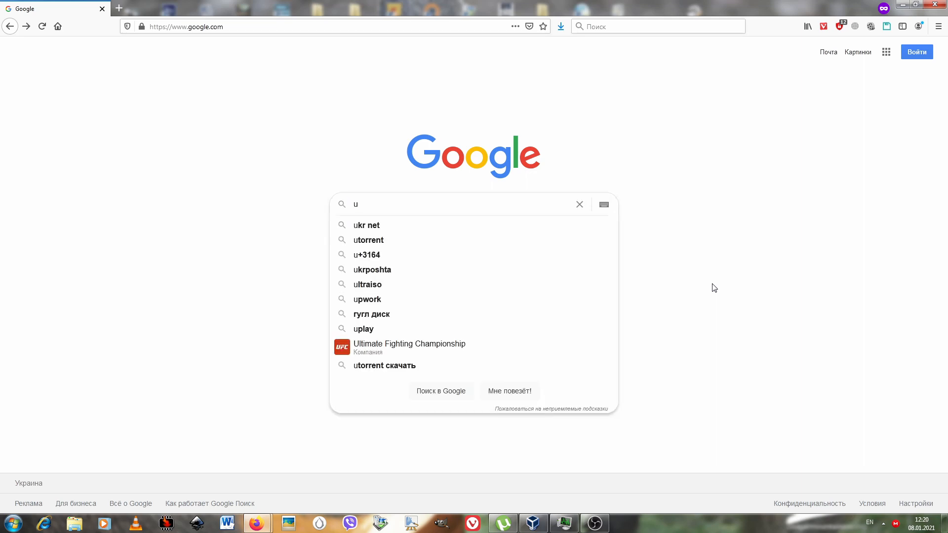
{"action": "type", "text": "bu"}
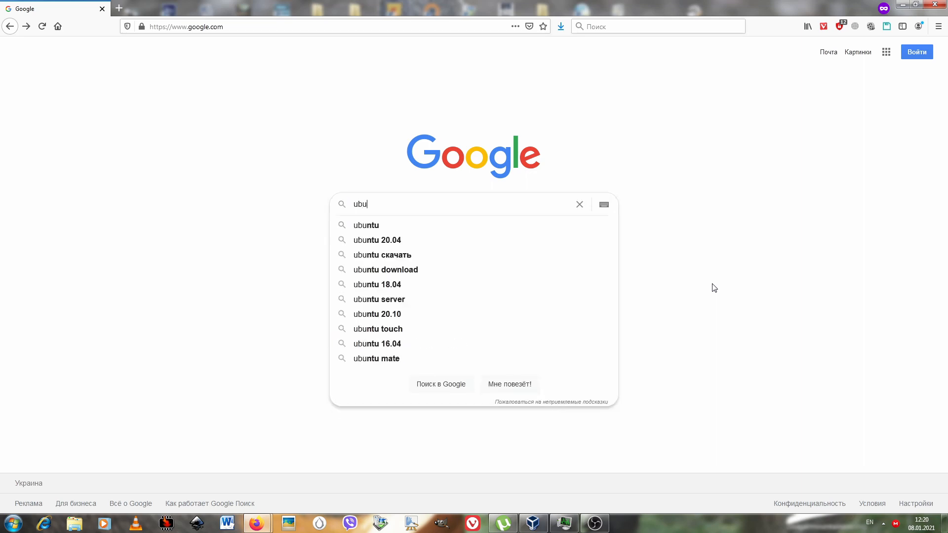
{"action": "type", "text": "b"}
{"action": "key", "text": "BackSpace"}
{"action": "key", "text": "Down"}
{"action": "key", "text": "Return"}
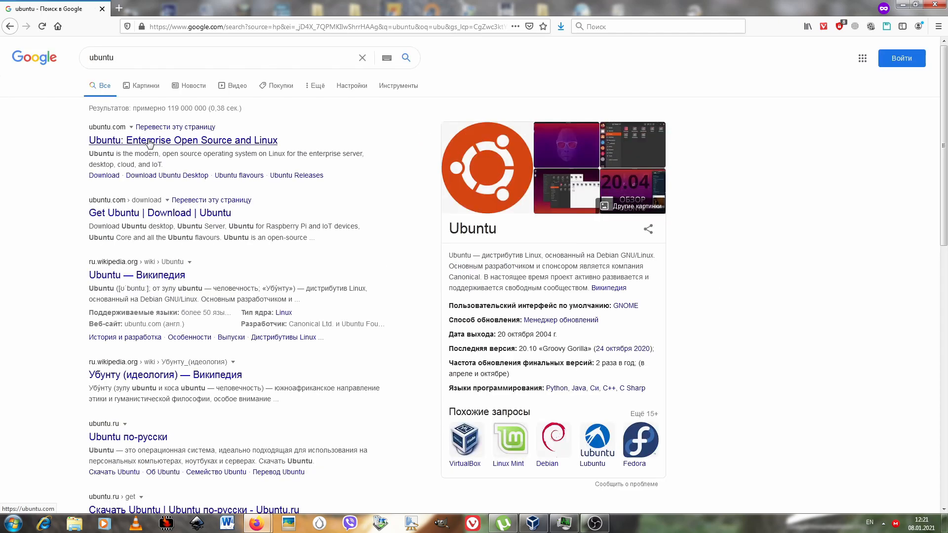
{"action": "left_click", "coordinate": [151, 142]}
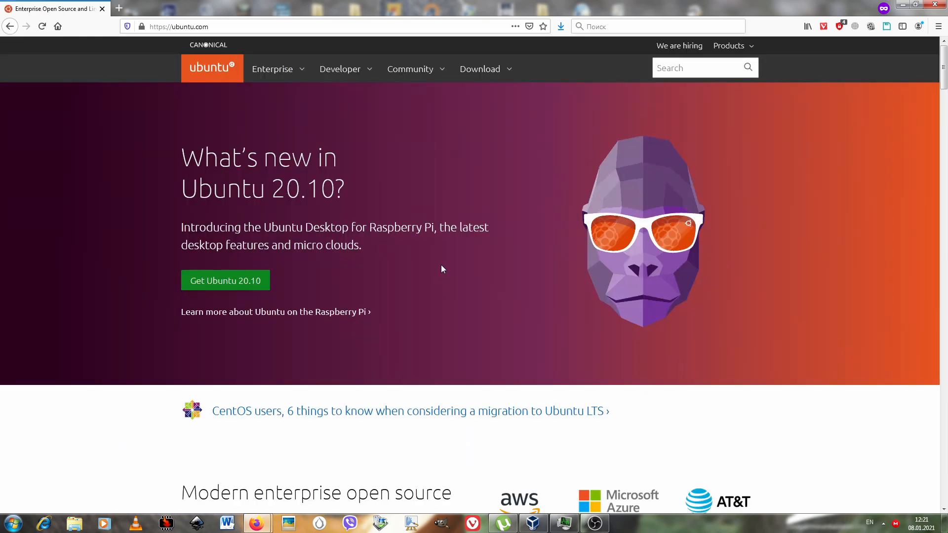
Go from the Ubuntu 20.10 offer to the downloads overview and open the Ubuntu Desktop download page.
{"action": "left_click", "coordinate": [242, 282]}
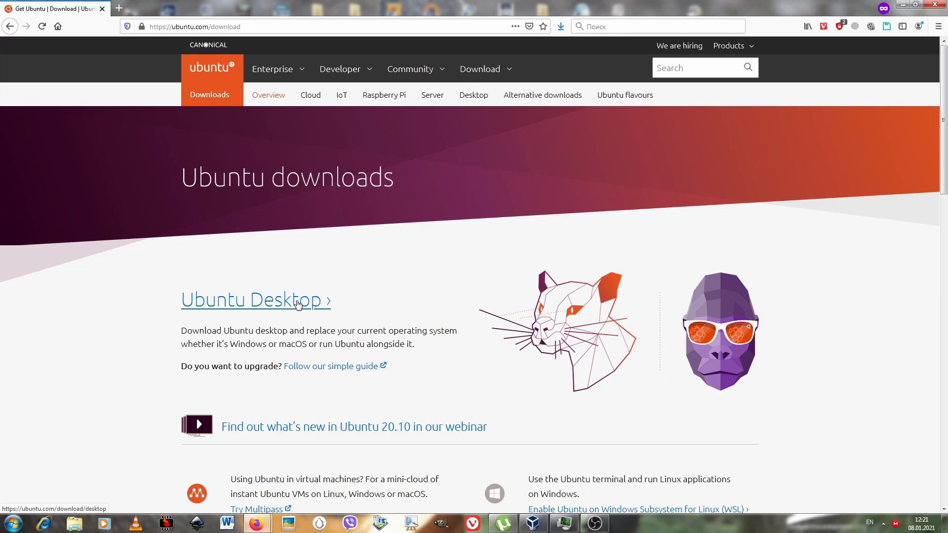
{"action": "scroll", "coordinate": [385, 328], "scroll_direction": "down", "scroll_amount": 5}
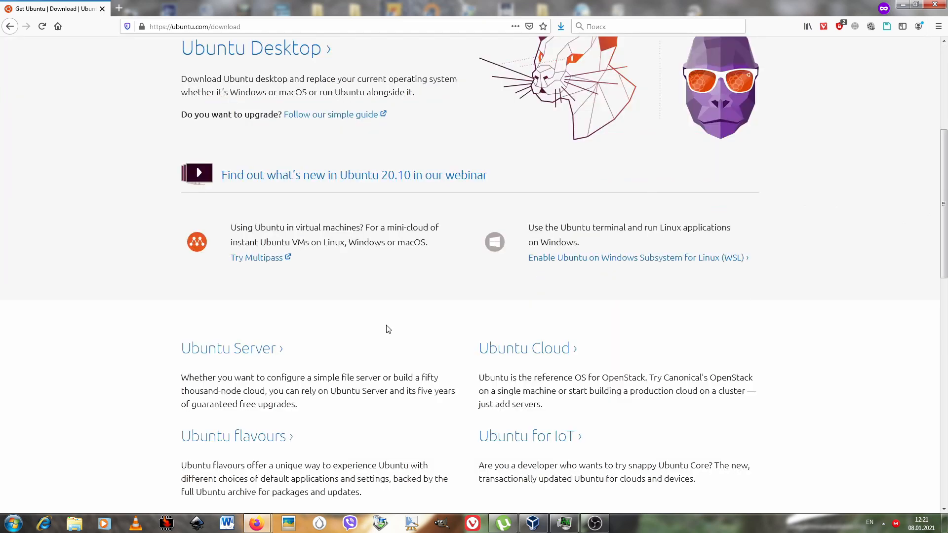
{"action": "scroll", "coordinate": [371, 316], "scroll_direction": "up", "scroll_amount": 4}
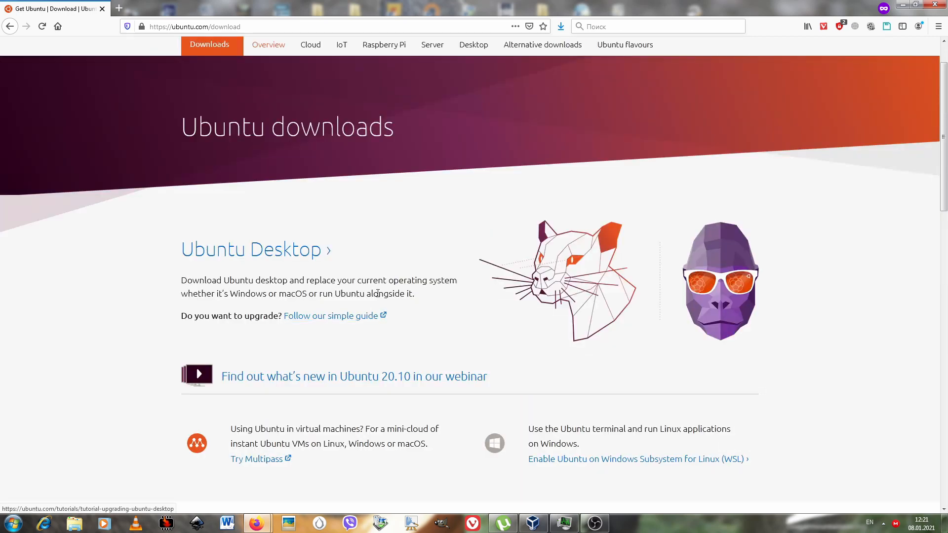
{"action": "left_click", "coordinate": [262, 258]}
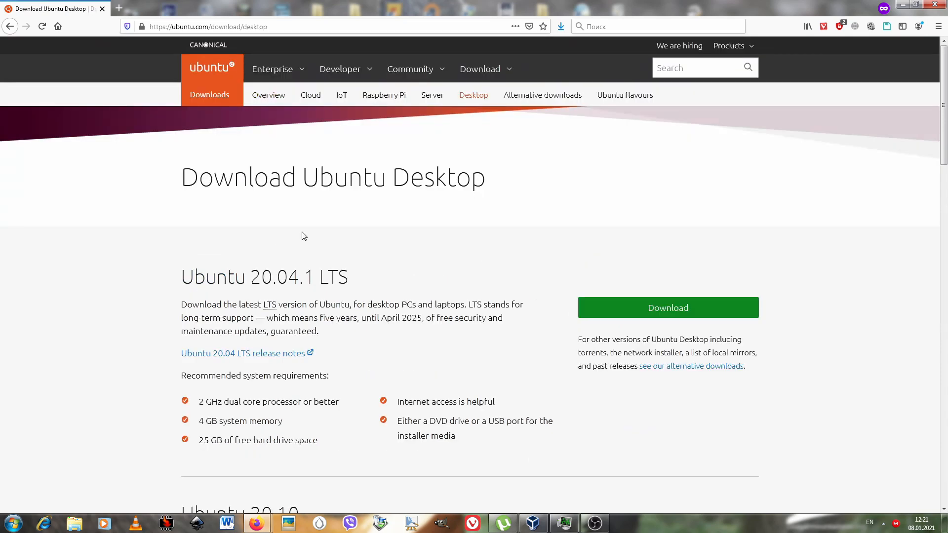
Request the Ubuntu 20.04.1 LTS desktop download and accept the certificate risk to continue to the file.
{"action": "scroll", "coordinate": [304, 237], "scroll_direction": "down", "scroll_amount": 4}
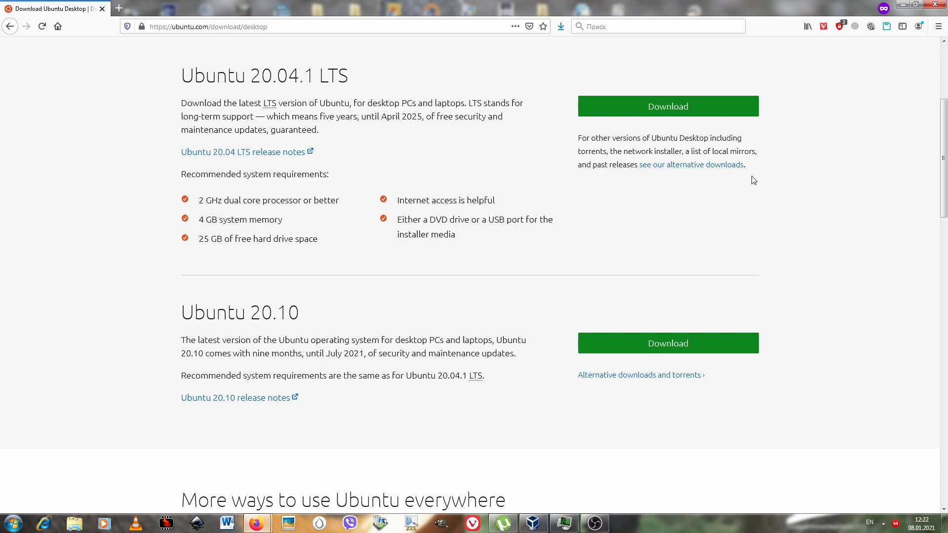
{"action": "left_click", "coordinate": [650, 111]}
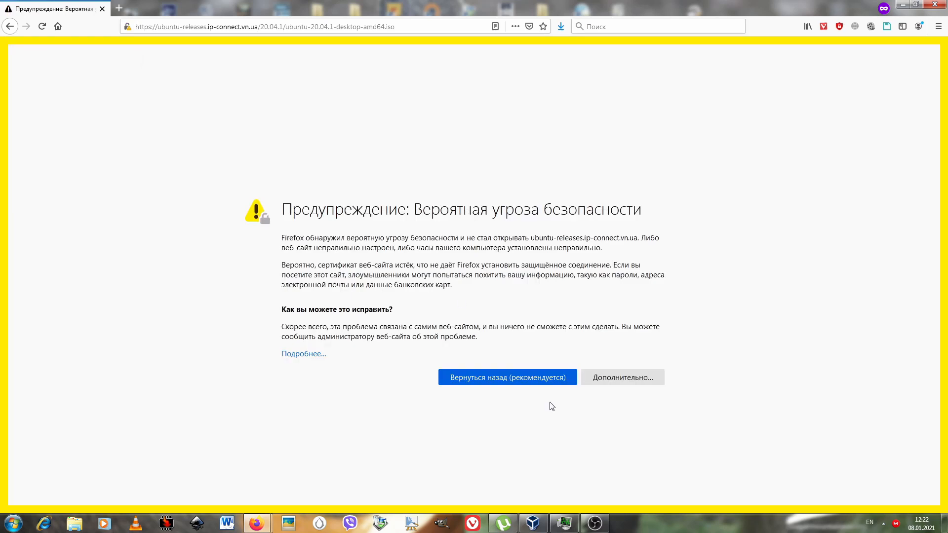
{"action": "left_click", "coordinate": [608, 375]}
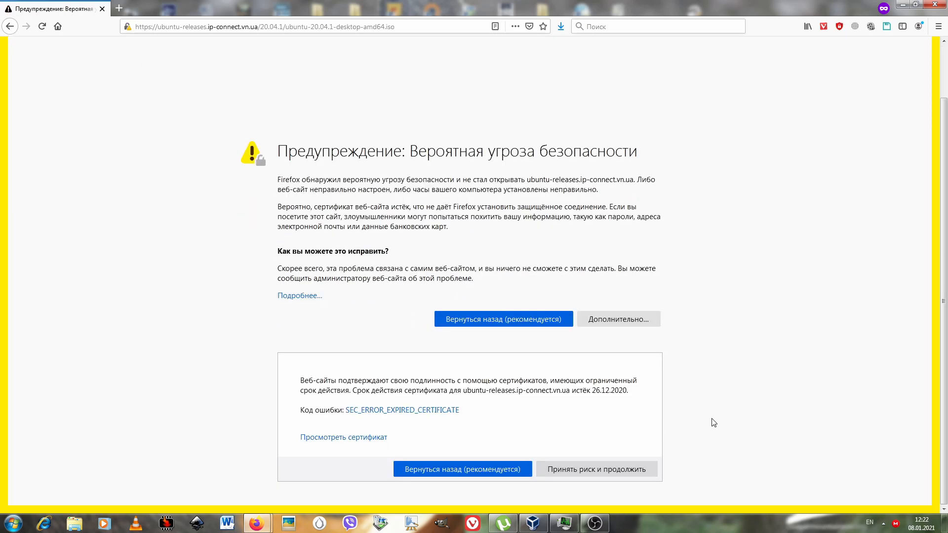
{"action": "left_click", "coordinate": [604, 470]}
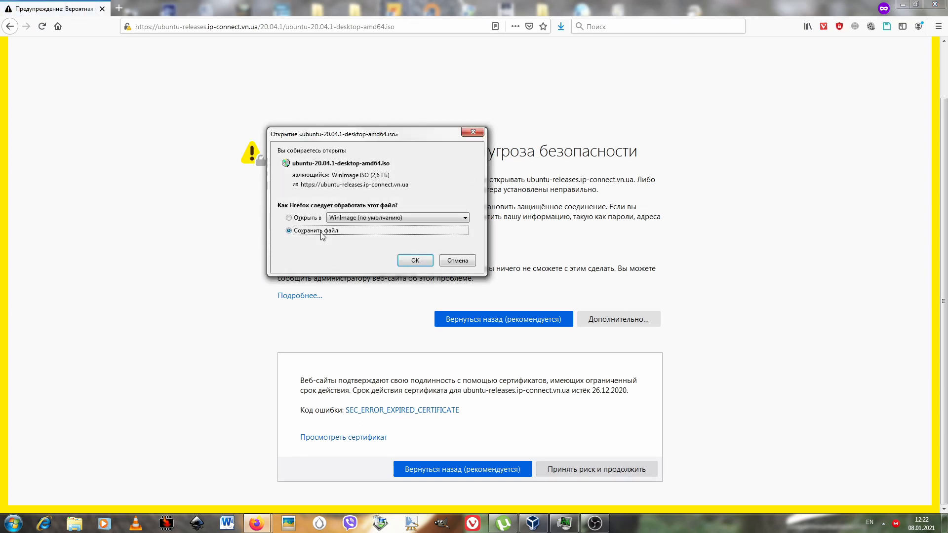
Save ubuntu-20.04.1-desktop-amd64.iso to the windows7 (N:) drive and check its download progress.
{"action": "left_click", "coordinate": [416, 260]}
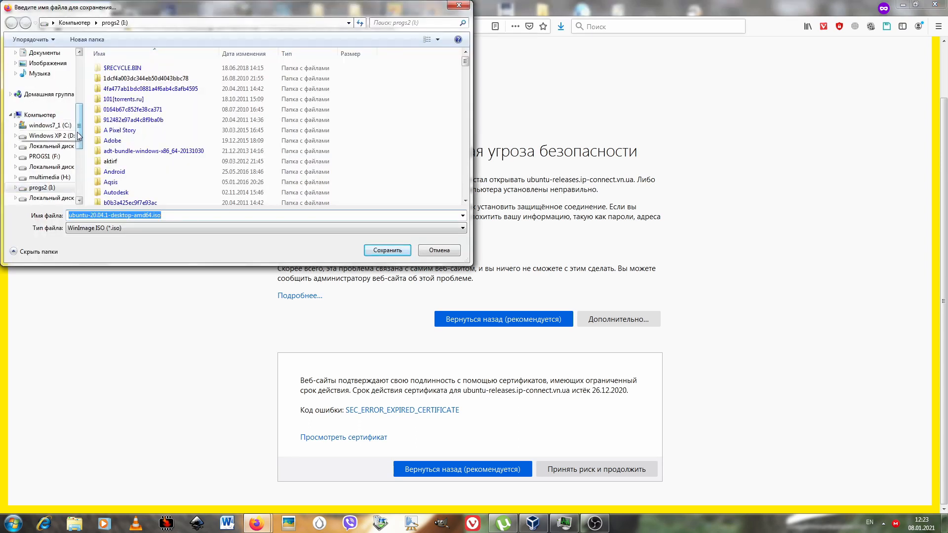
{"action": "scroll", "coordinate": [69, 163], "scroll_direction": "down", "scroll_amount": 4}
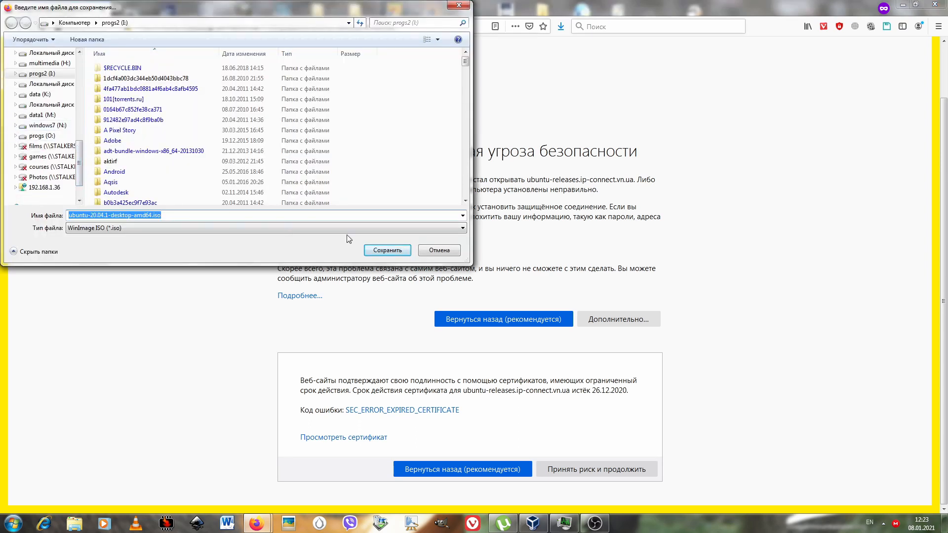
{"action": "left_click", "coordinate": [62, 126]}
{"action": "left_click", "coordinate": [379, 256]}
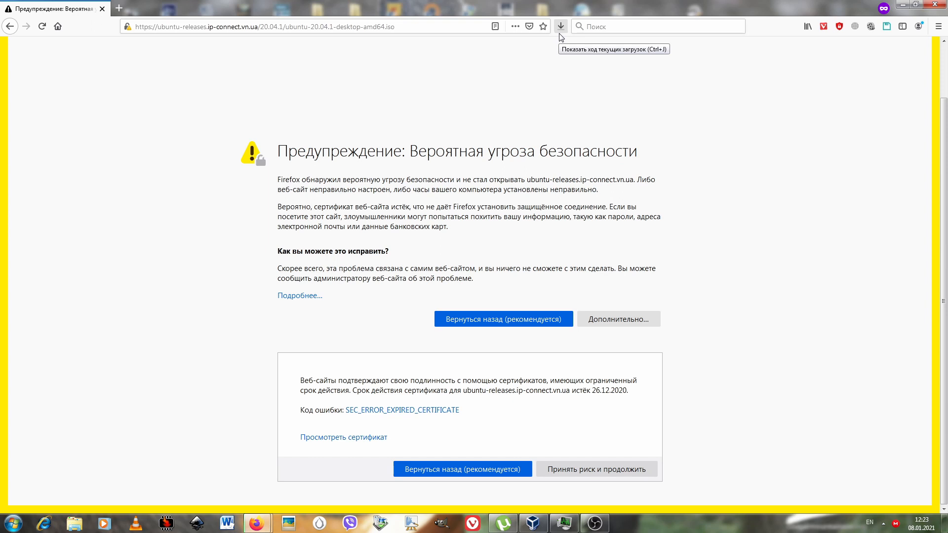
{"action": "left_click", "coordinate": [561, 28]}
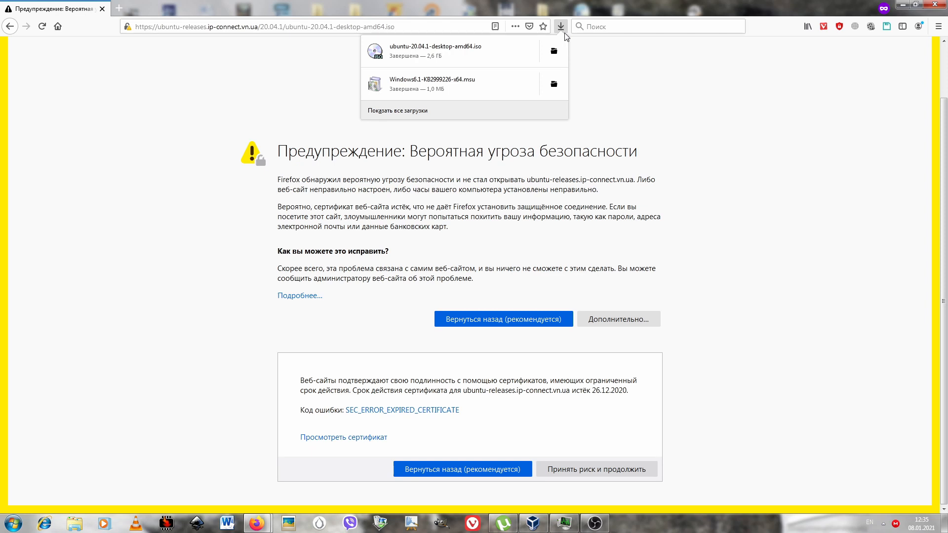
Switch to VirtualBox and try to create a virtual machine named Ubuntu with 4096 MB of memory.
{"action": "left_click", "coordinate": [543, 523]}
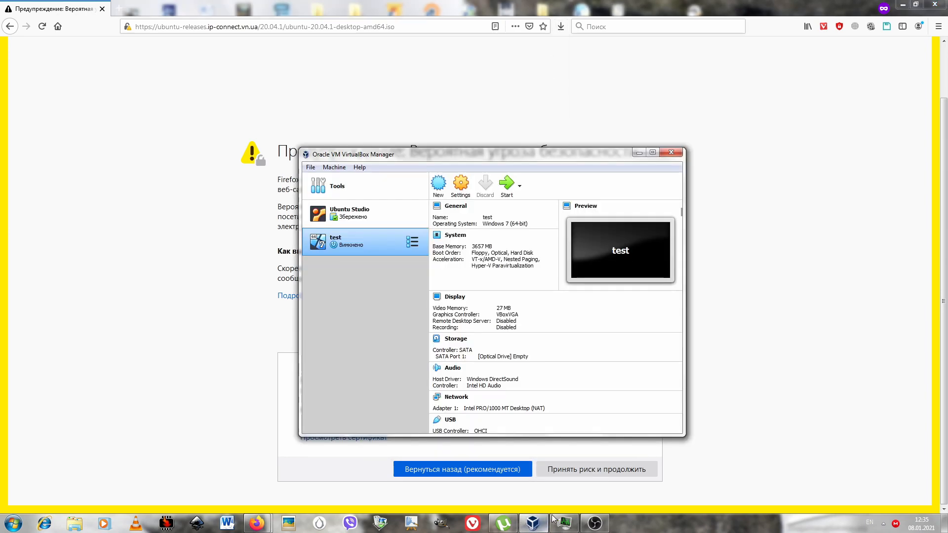
{"action": "left_click", "coordinate": [439, 185]}
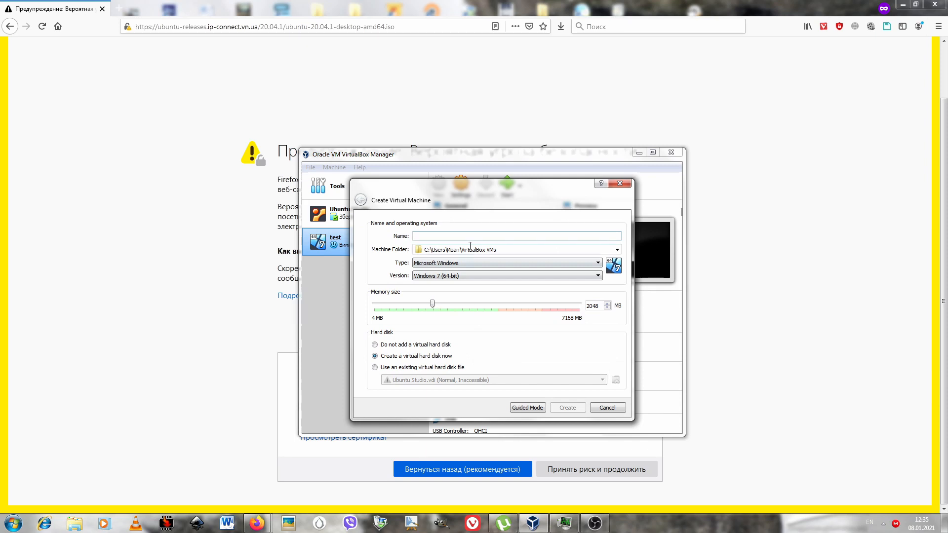
{"action": "type", "text": "Ubuntu"}
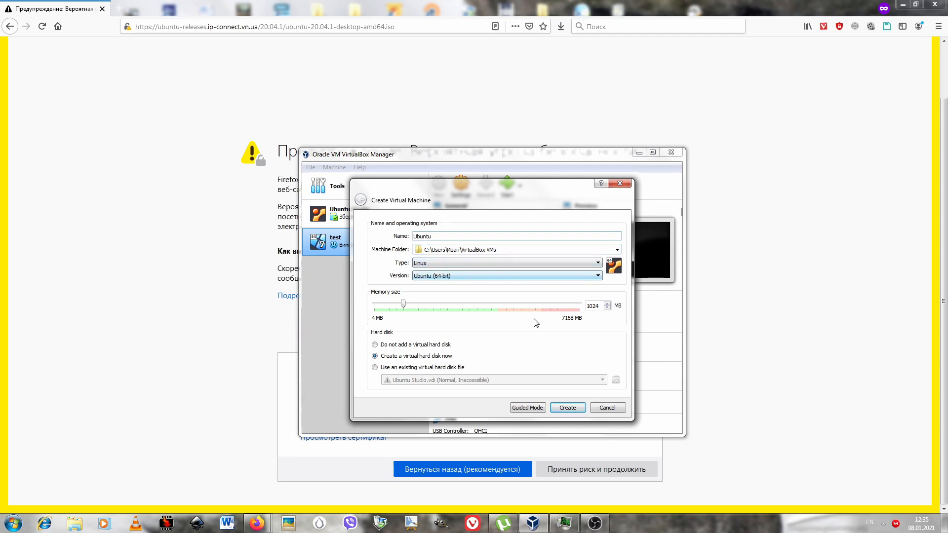
{"action": "left_click_drag", "start_coordinate": [403, 303], "coordinate": [490, 307]}
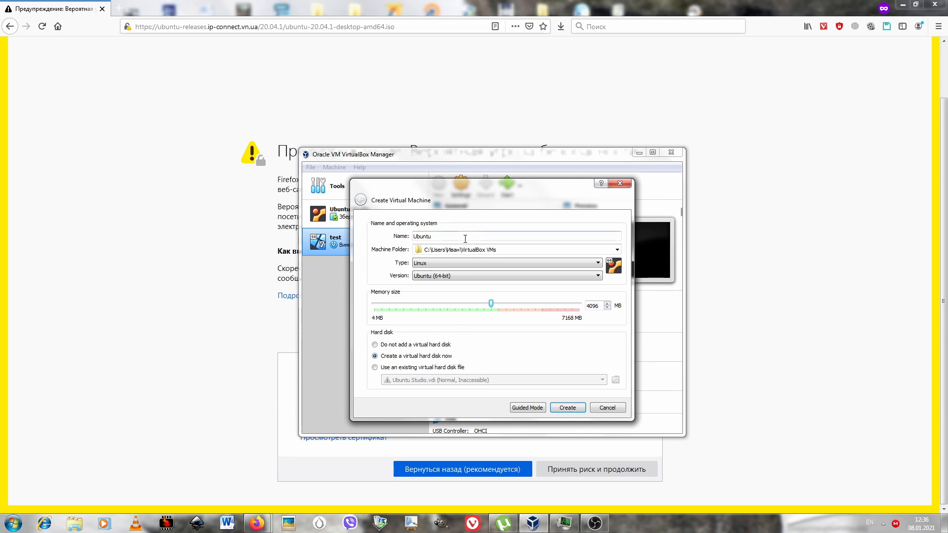
{"action": "left_click", "coordinate": [573, 408]}
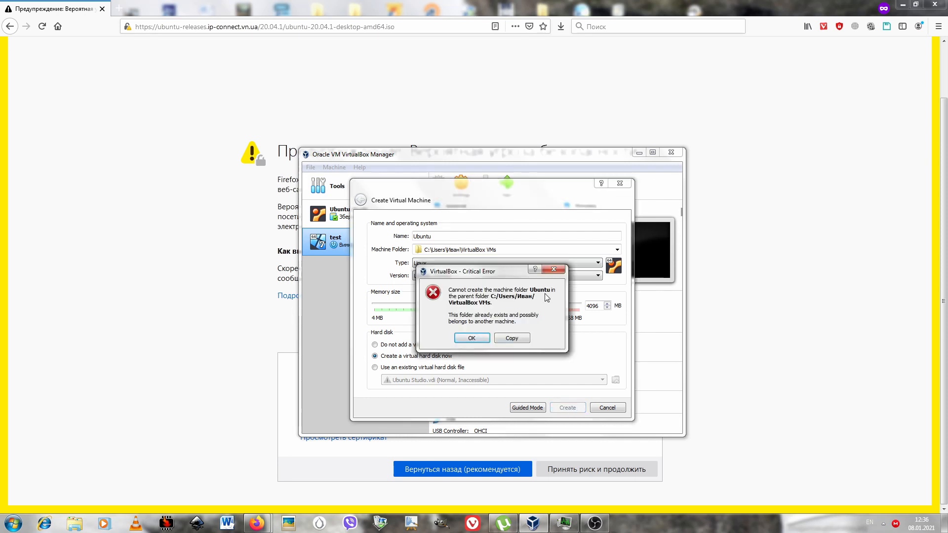
Dismiss the error, rename the new virtual machine Ubuntu20.10 and proceed to creating its virtual hard disk.
{"action": "left_click", "coordinate": [474, 334]}
{"action": "left_click", "coordinate": [440, 238]}
{"action": "type", "text": "20.10"}
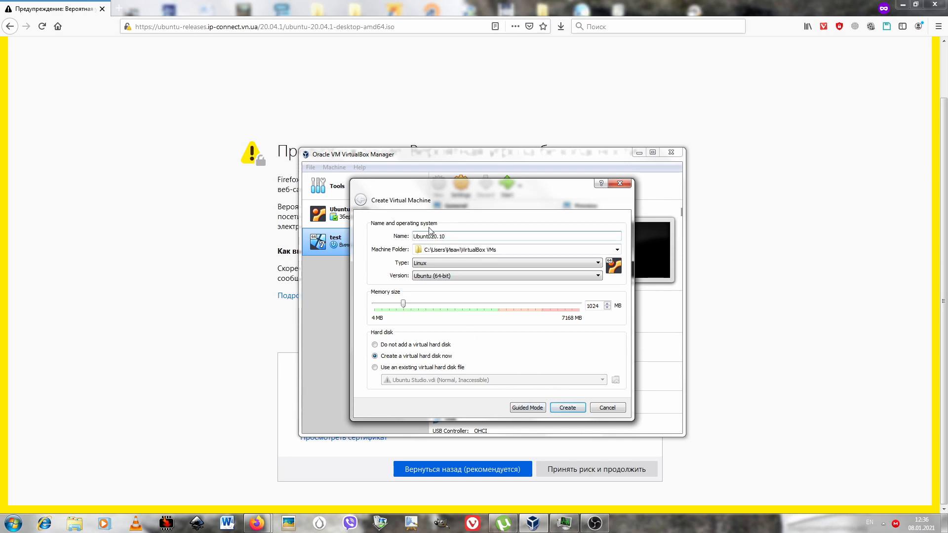
{"action": "left_click", "coordinate": [573, 408]}
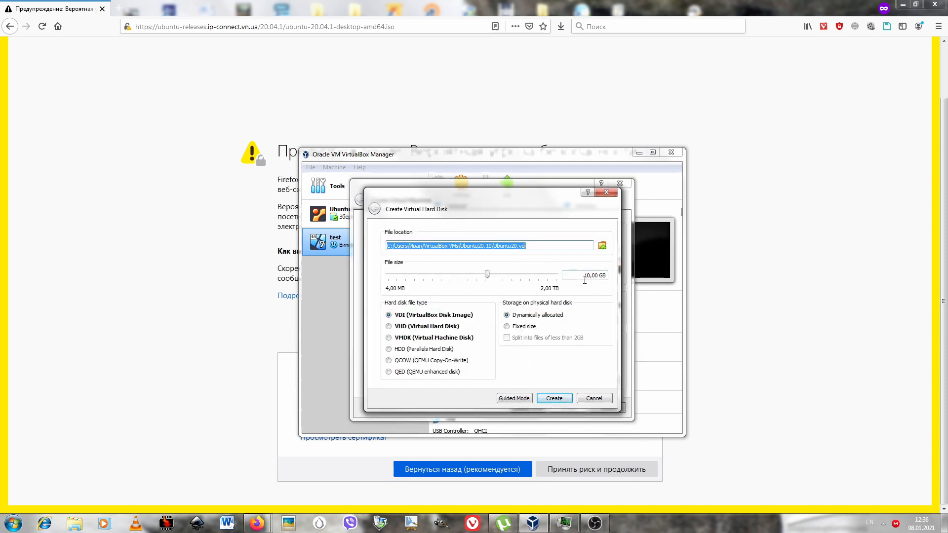
Create the virtual hard disk as Ubuntu20.vdi on the windows7 (N:) drive with a size of 26.07 GB.
{"action": "left_click", "coordinate": [604, 247]}
{"action": "scroll", "coordinate": [435, 321], "scroll_direction": "up", "scroll_amount": 7}
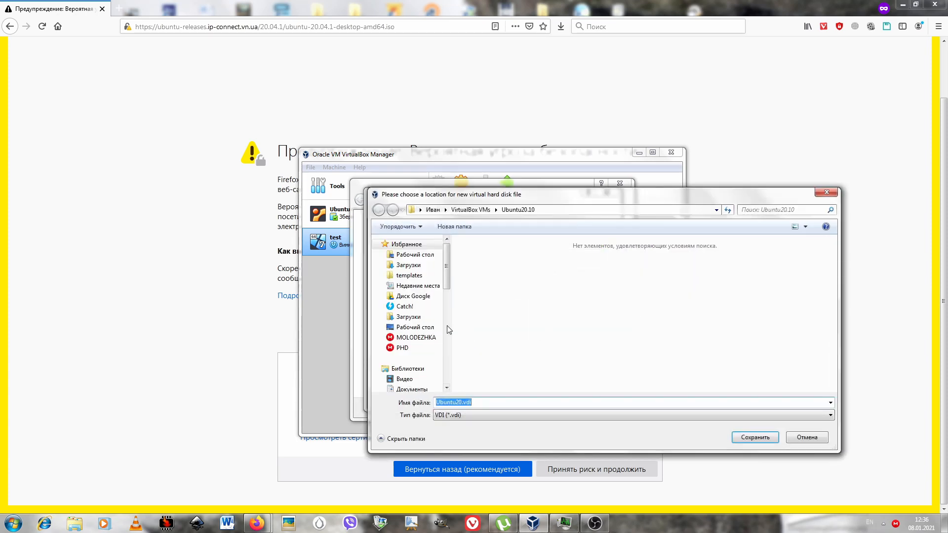
{"action": "scroll", "coordinate": [440, 356], "scroll_direction": "down", "scroll_amount": 10}
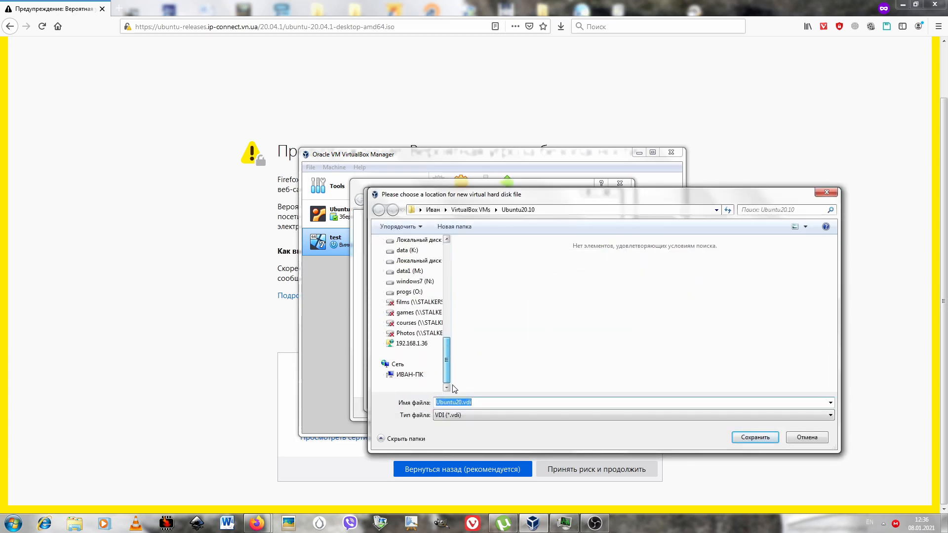
{"action": "left_click", "coordinate": [417, 282]}
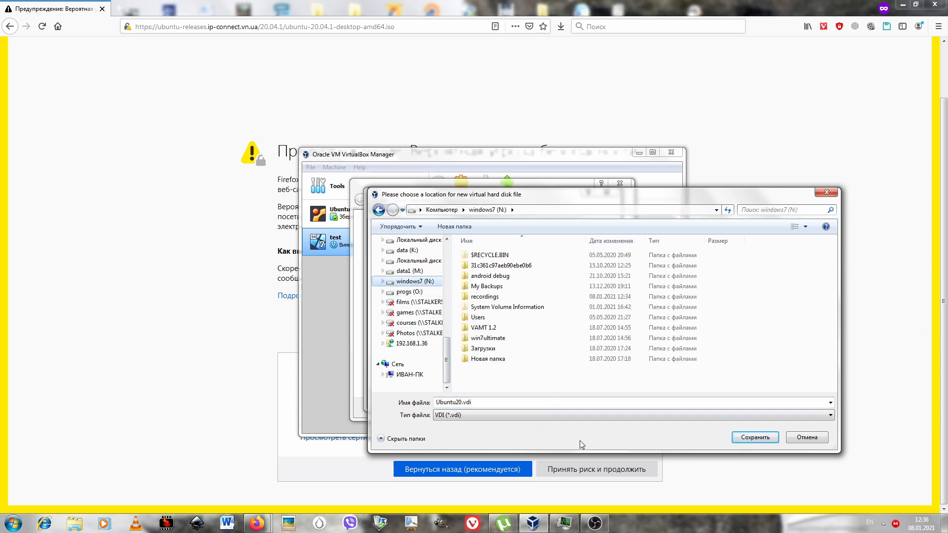
{"action": "left_click", "coordinate": [757, 434]}
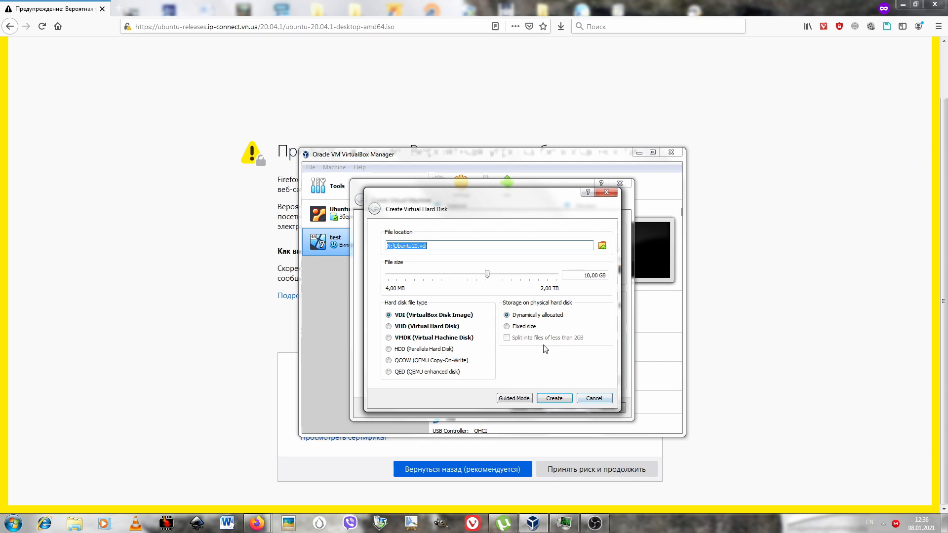
{"action": "left_click_drag", "start_coordinate": [487, 275], "coordinate": [500, 274]}
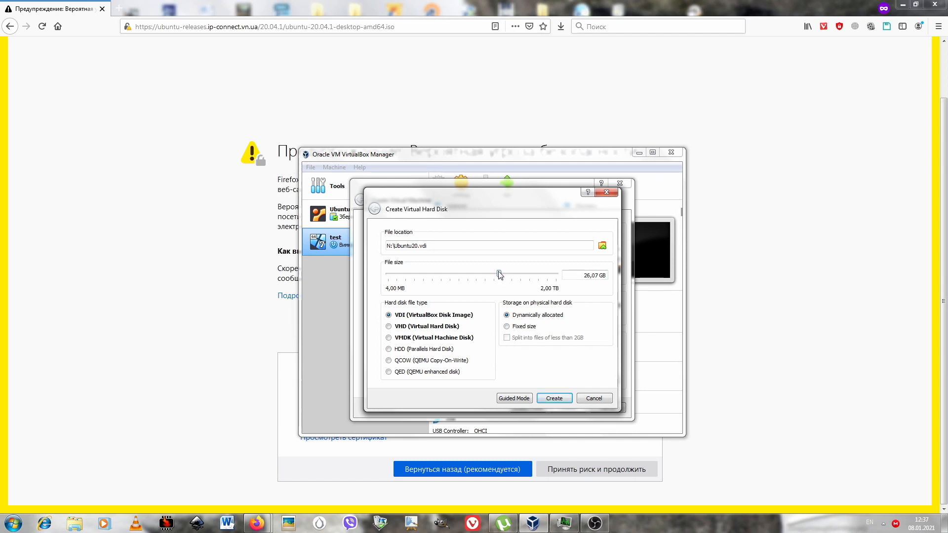
{"action": "left_click", "coordinate": [554, 398]}
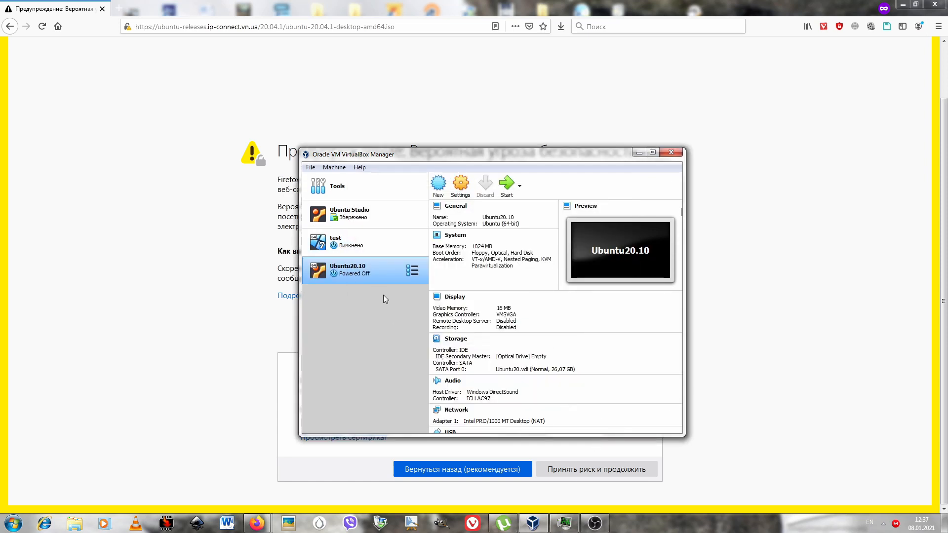
Start the Ubuntu20.10 virtual machine and open the optical disk selector for its start-up disk.
{"action": "double_click", "coordinate": [356, 274]}
{"action": "left_click", "coordinate": [552, 296]}
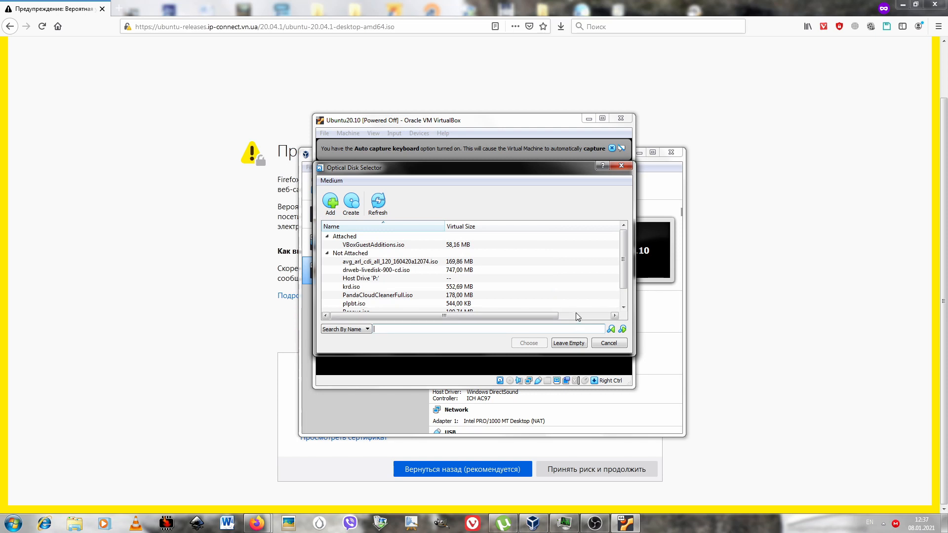
{"action": "left_click_drag", "start_coordinate": [623, 261], "coordinate": [630, 315]}
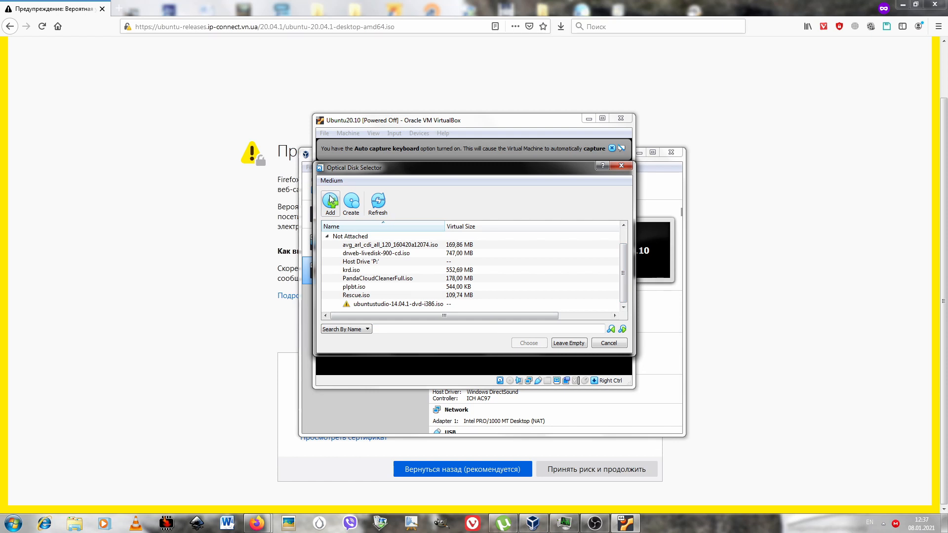
{"action": "left_click_drag", "start_coordinate": [344, 172], "coordinate": [404, 171]}
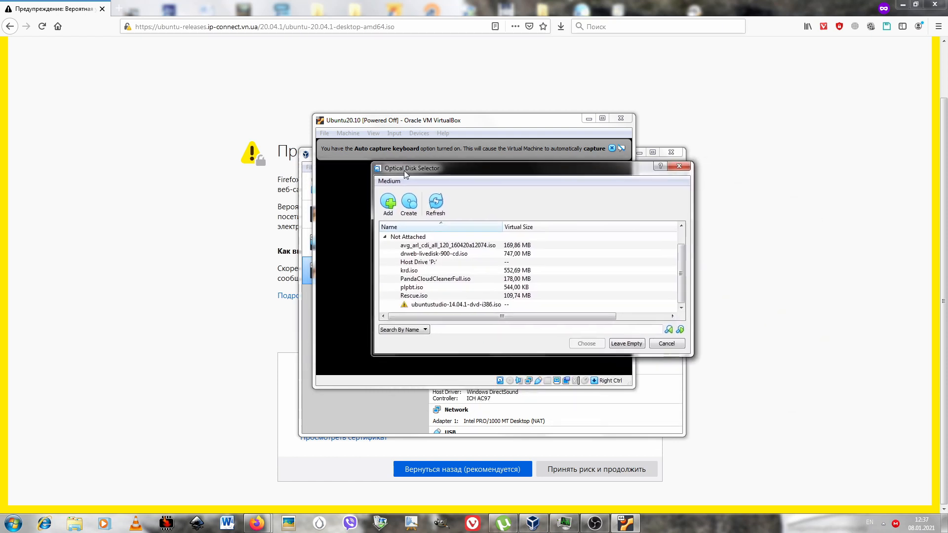
Add ubuntu-20.04.1-desktop-amd64.iso from the windows7 (N:) drive to the optical disk list.
{"action": "left_click", "coordinate": [391, 204]}
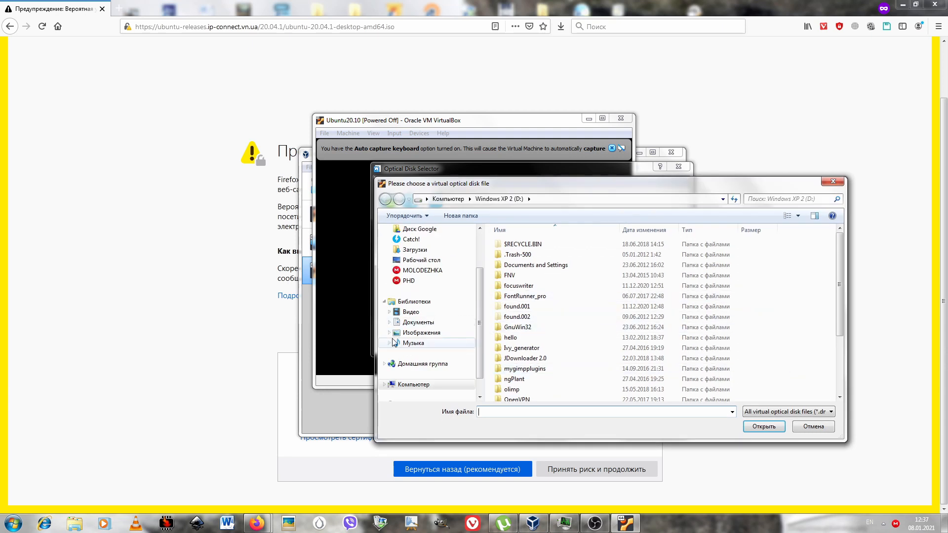
{"action": "scroll", "coordinate": [395, 343], "scroll_direction": "down", "scroll_amount": 6}
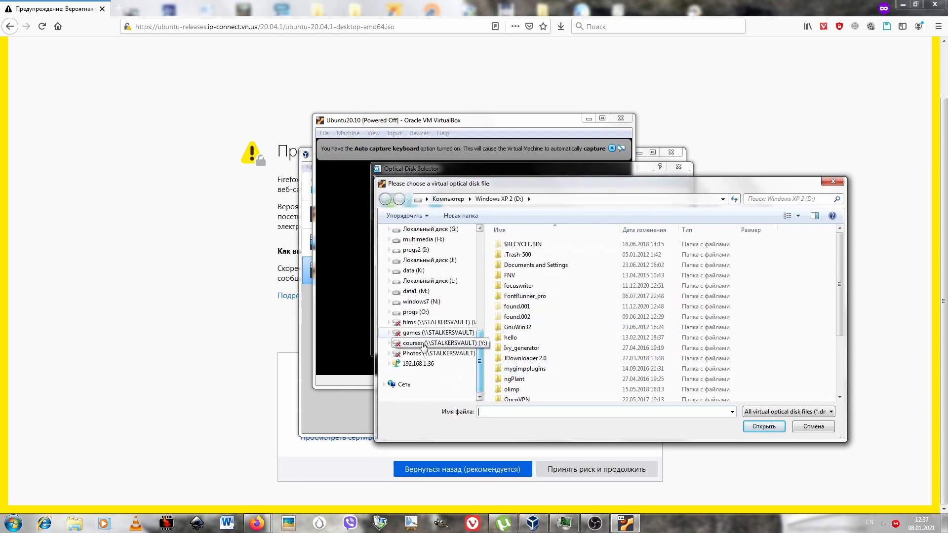
{"action": "scroll", "coordinate": [423, 344], "scroll_direction": "up", "scroll_amount": 6}
{"action": "left_click_drag", "start_coordinate": [482, 295], "coordinate": [481, 327]}
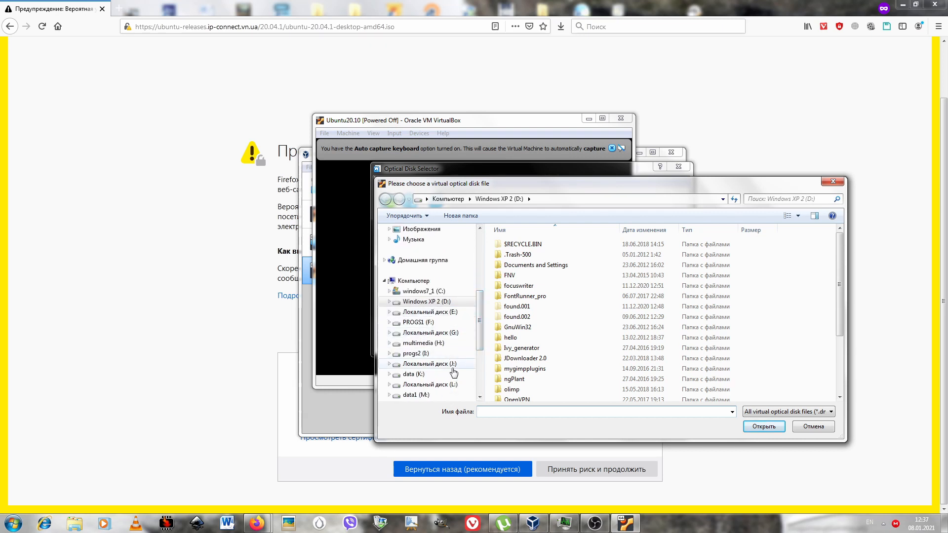
{"action": "scroll", "coordinate": [449, 369], "scroll_direction": "down", "scroll_amount": 2}
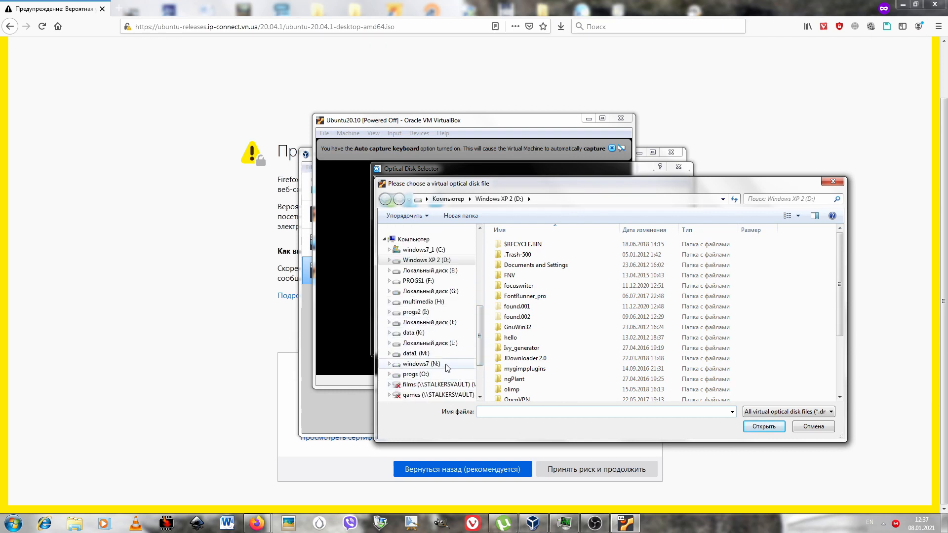
{"action": "left_click", "coordinate": [446, 365]}
{"action": "left_click", "coordinate": [583, 359]}
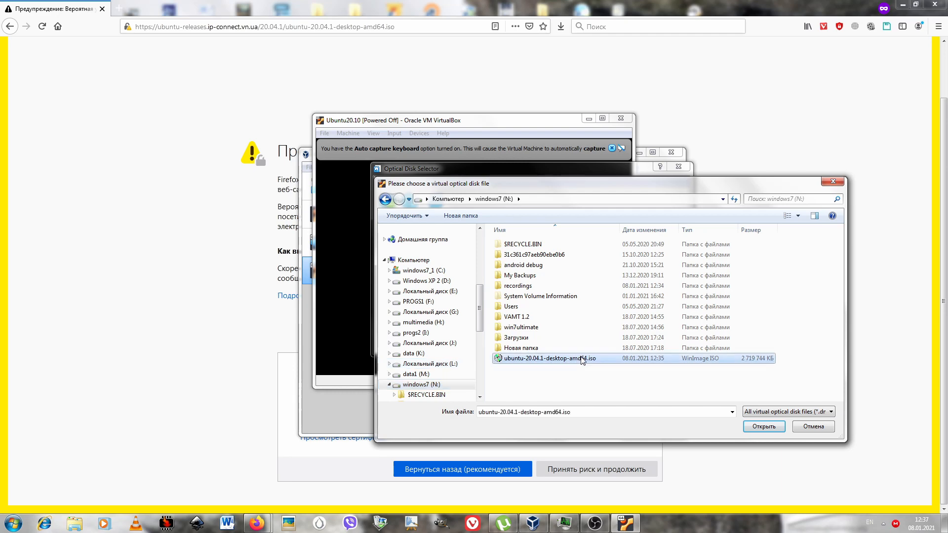
{"action": "double_click", "coordinate": [582, 359]}
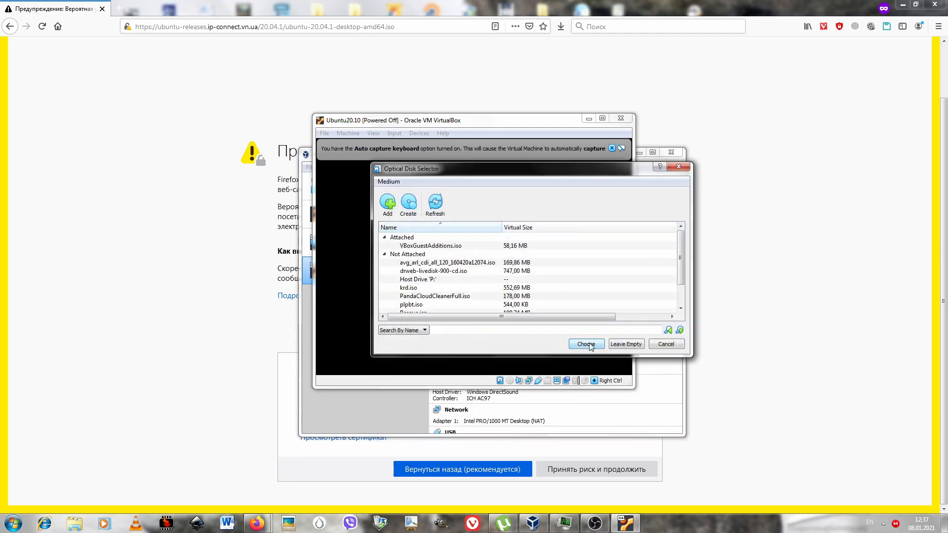
Choose ubuntu-20.04.1-desktop-amd64.iso as the start-up disk, start the virtual machine from it and maximize its window.
{"action": "scroll", "coordinate": [683, 267], "scroll_direction": "down", "scroll_amount": 1}
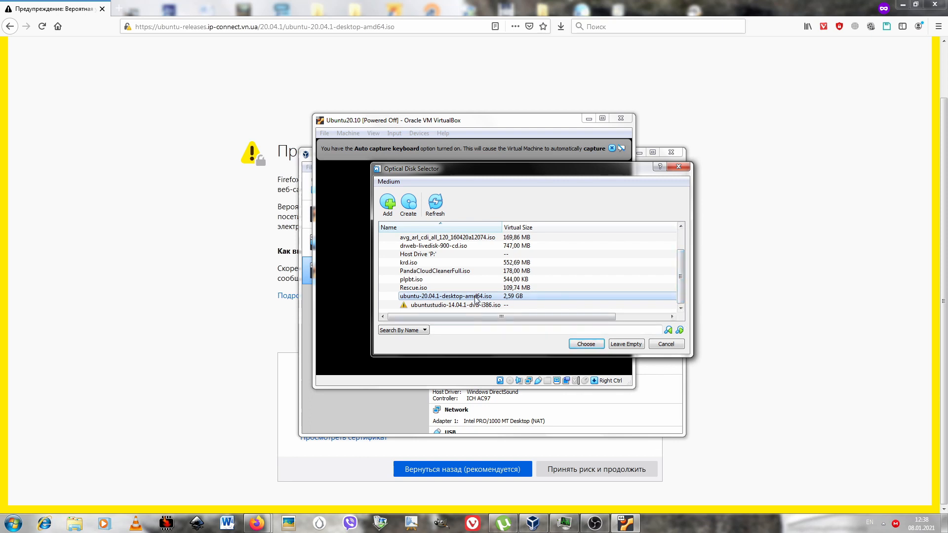
{"action": "left_click", "coordinate": [589, 345]}
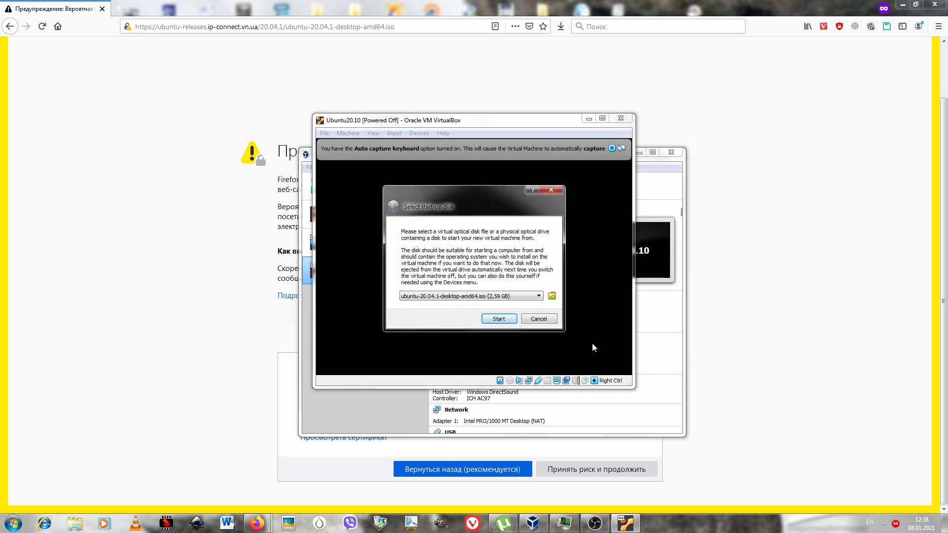
{"action": "left_click", "coordinate": [499, 319]}
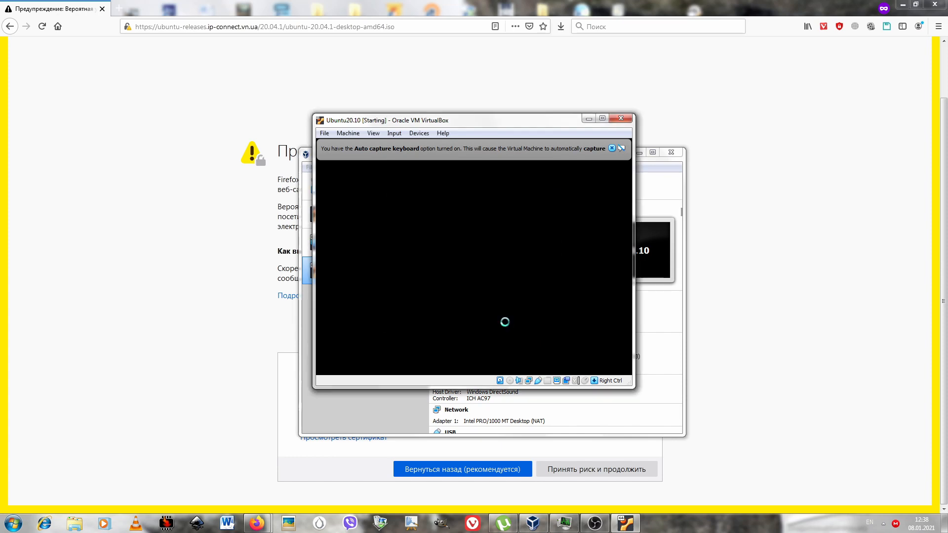
{"action": "left_click", "coordinate": [603, 119]}
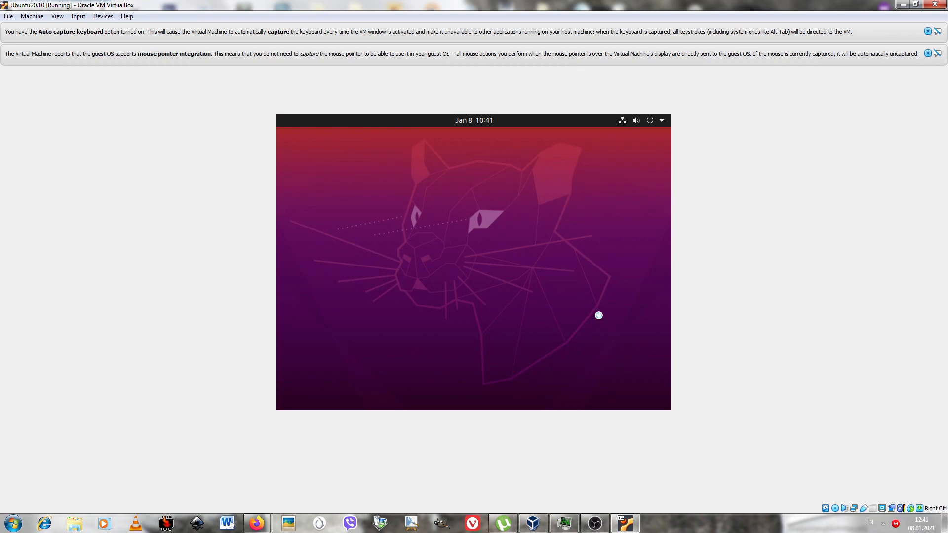
Launch the live session with the Try Ubuntu option, keeping English as the language.
{"action": "left_click", "coordinate": [662, 121]}
{"action": "left_click", "coordinate": [576, 324]}
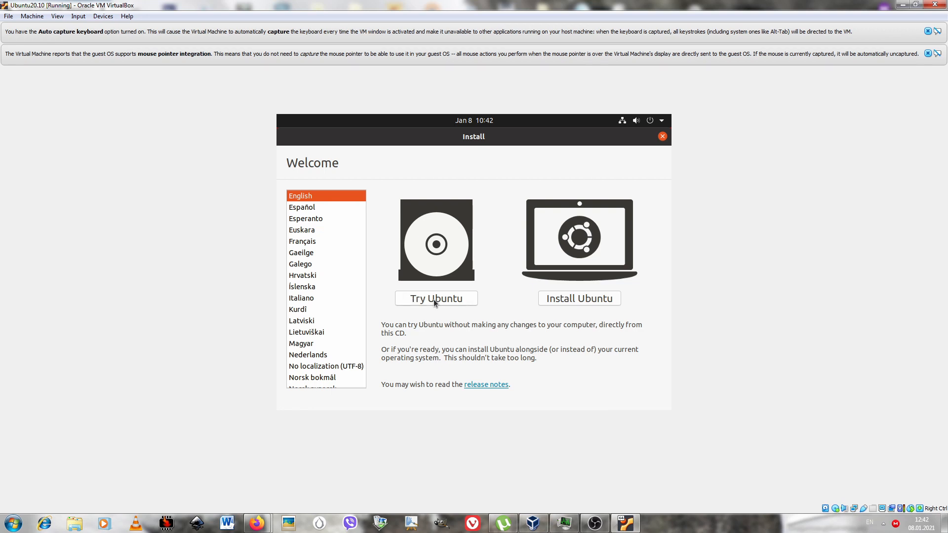
{"action": "left_click", "coordinate": [434, 300]}
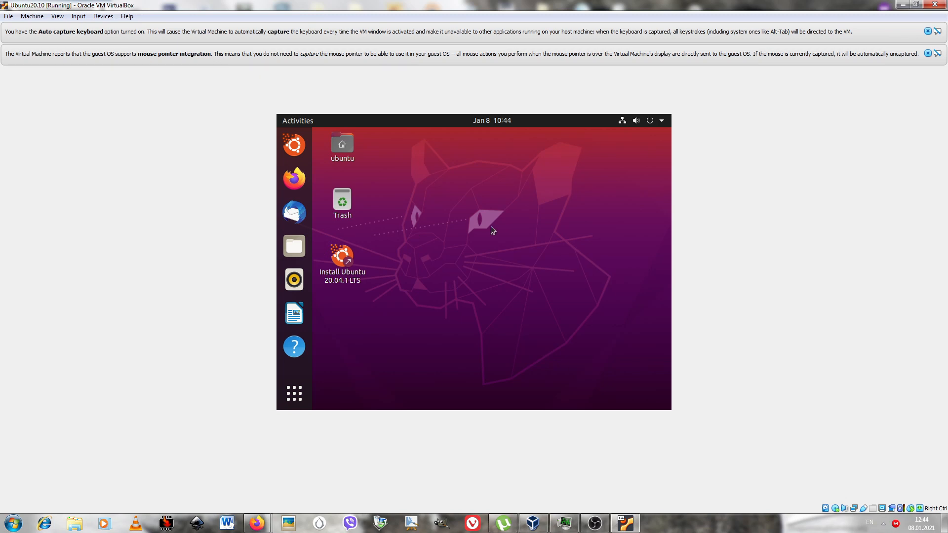
Open the Ubuntu desktop's display settings and try a resolution of 1400 × 1050 (4:3).
{"action": "right_click", "coordinate": [502, 236]}
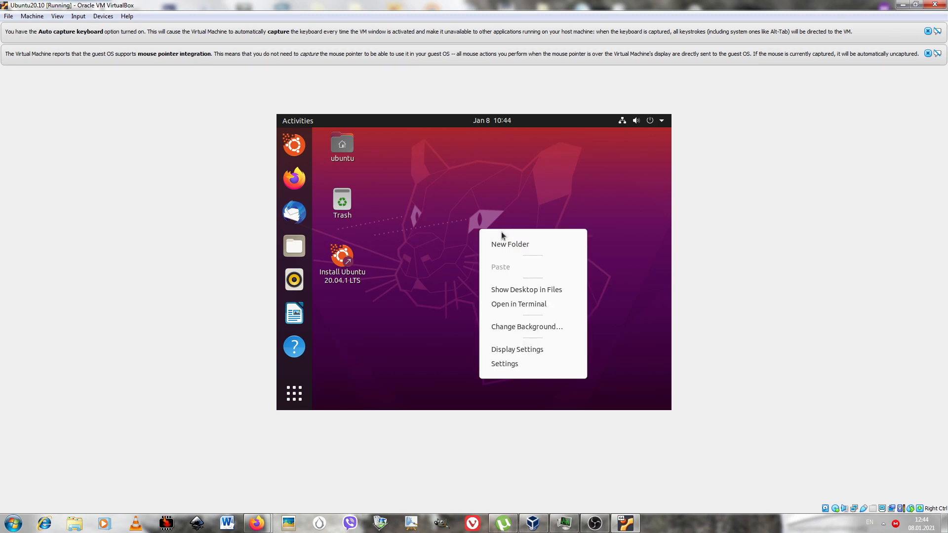
{"action": "left_click", "coordinate": [517, 351]}
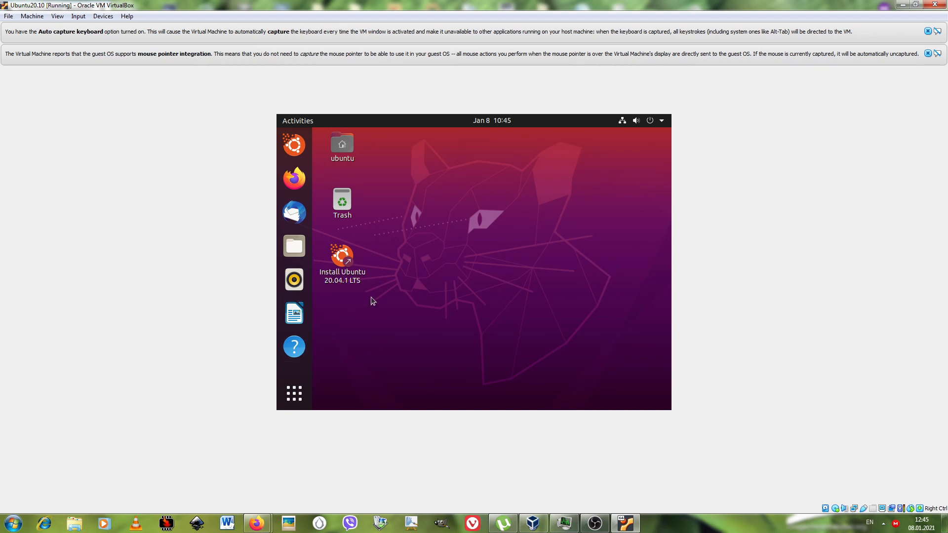
{"action": "left_click", "coordinate": [652, 219]}
{"action": "scroll", "coordinate": [566, 261], "scroll_direction": "down", "scroll_amount": 1}
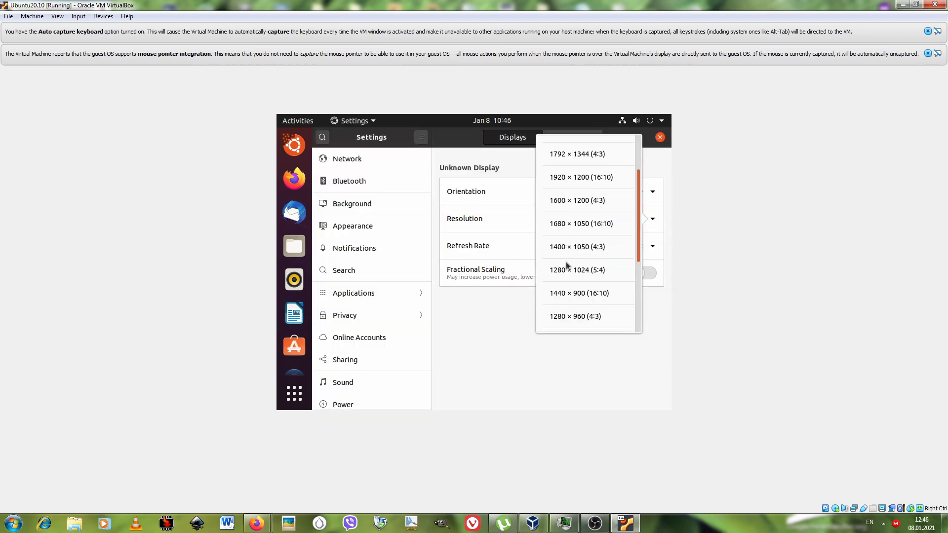
{"action": "left_click", "coordinate": [566, 259]}
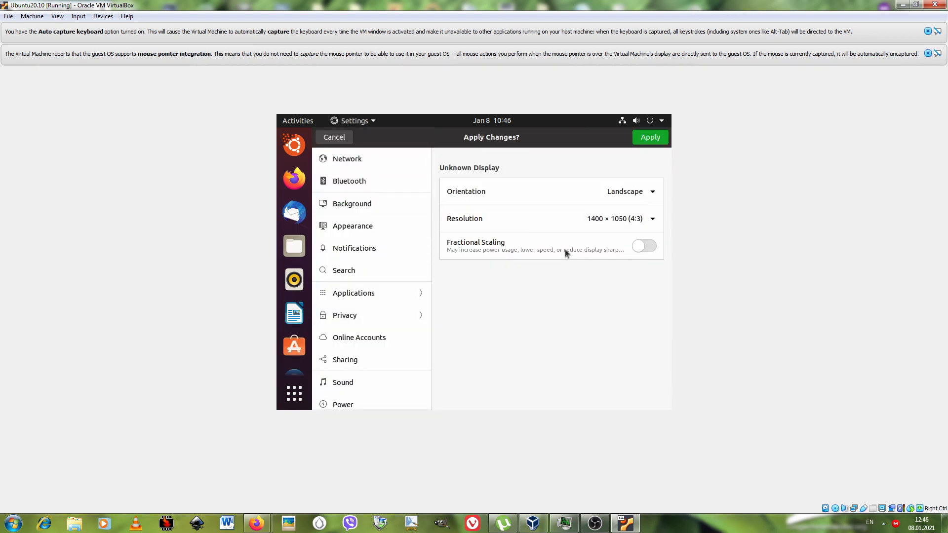
{"action": "left_click", "coordinate": [645, 140]}
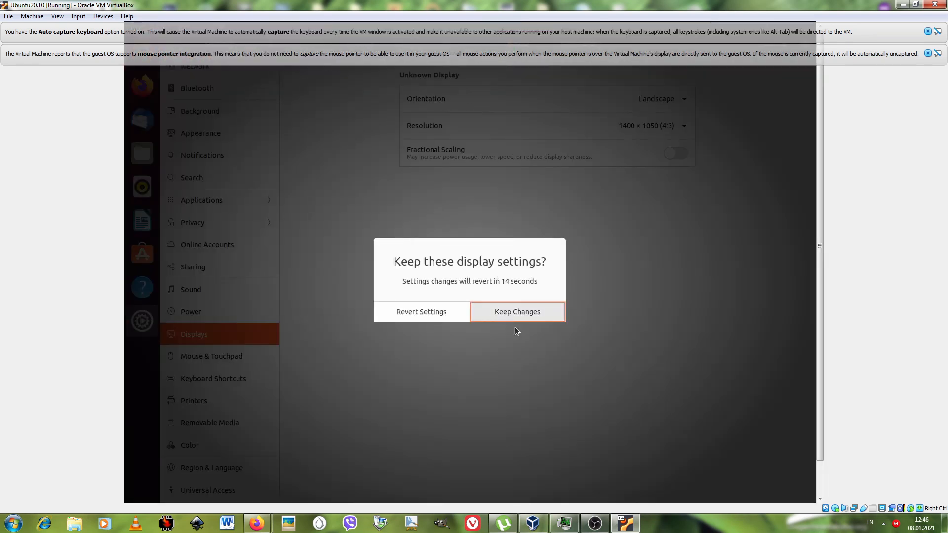
Switch the virtual machine to full-screen mode.
{"action": "left_click", "coordinate": [57, 17]}
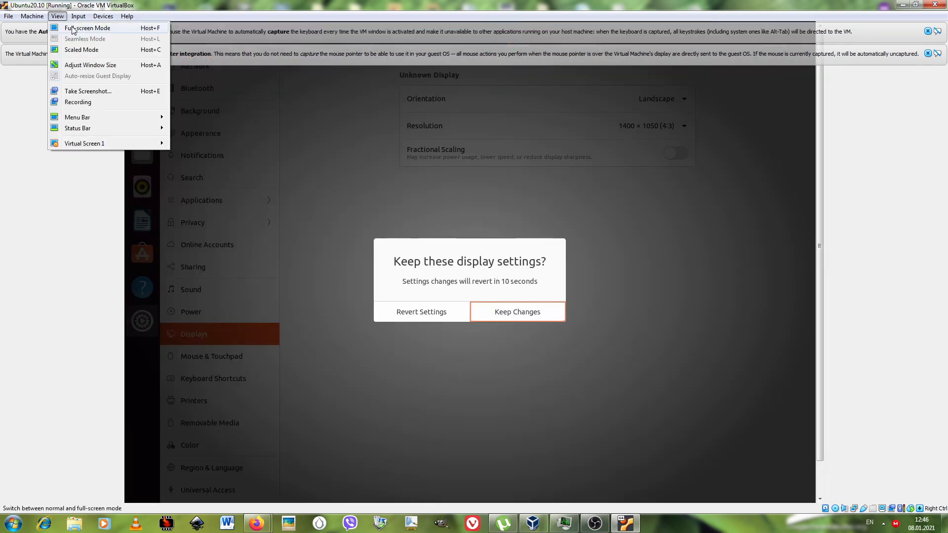
{"action": "left_click", "coordinate": [74, 27]}
{"action": "left_click", "coordinate": [453, 300]}
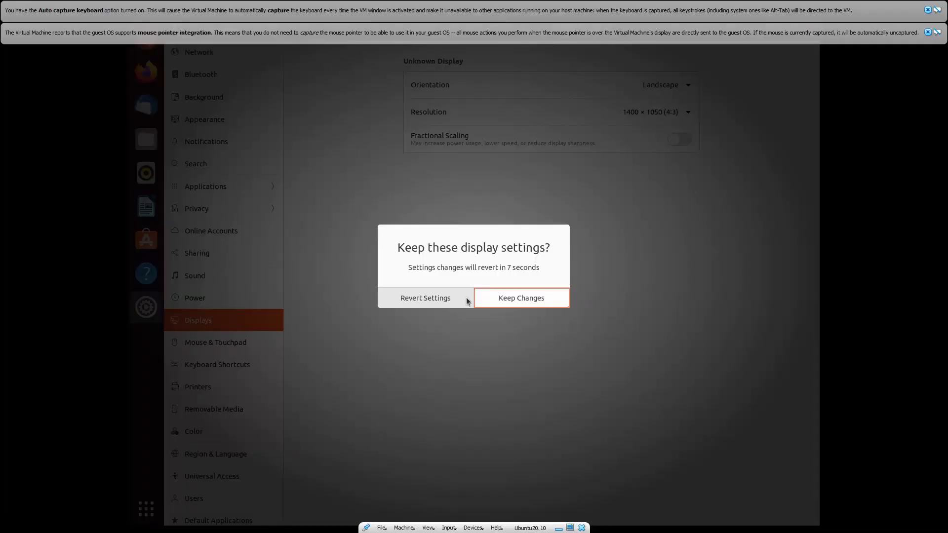
{"action": "left_click", "coordinate": [467, 298]}
Set the Ubuntu display resolution to 1680 × 1050 (16:10), dismiss the VirtualBox notifications and close the Settings window.
{"action": "left_click", "coordinate": [642, 220]}
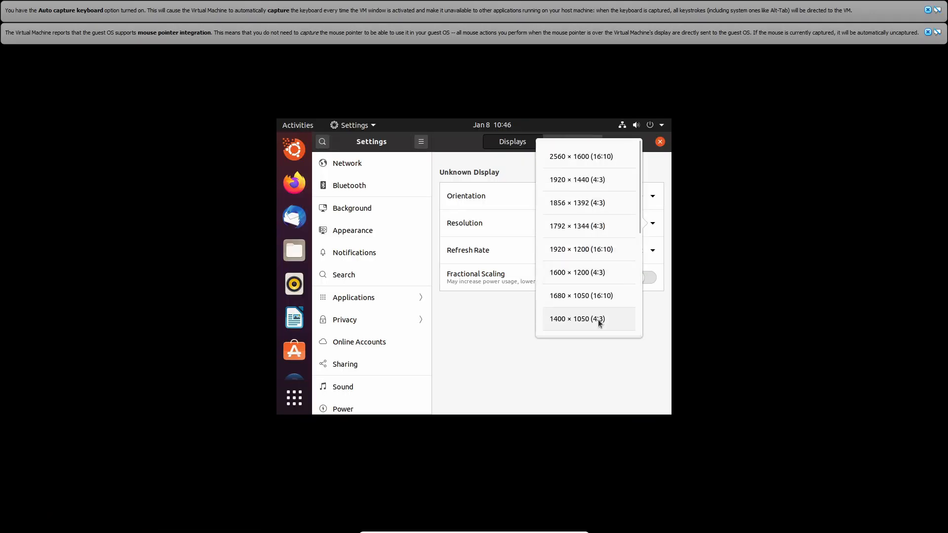
{"action": "left_click", "coordinate": [600, 320]}
{"action": "left_click", "coordinate": [927, 10]}
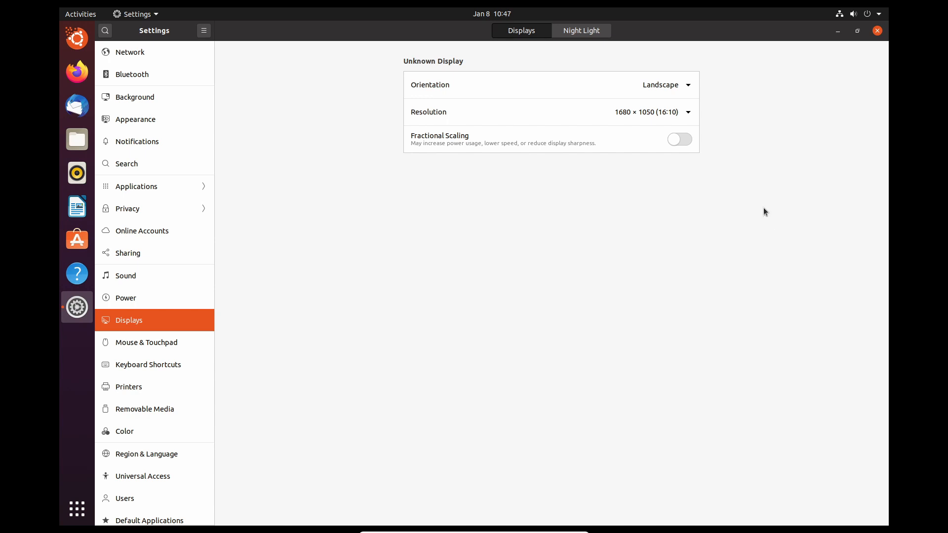
{"action": "left_click", "coordinate": [878, 31]}
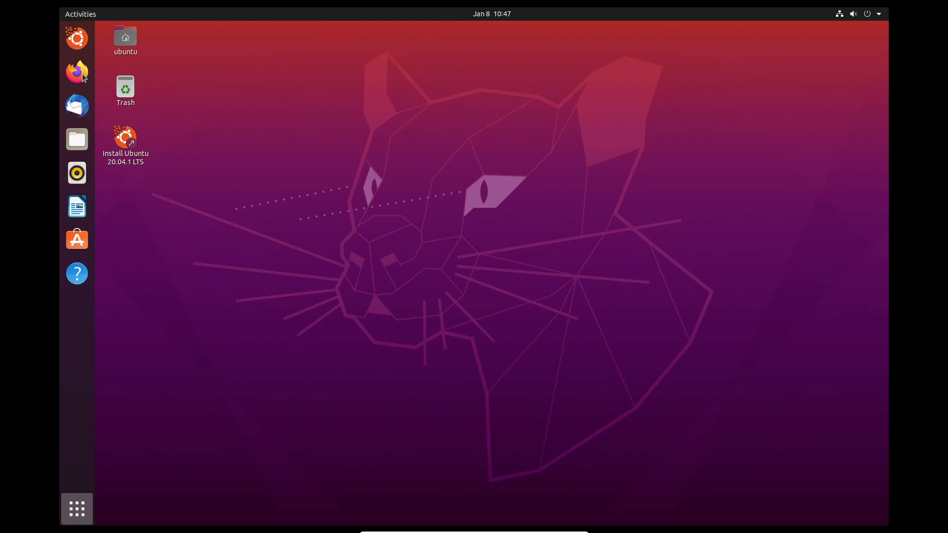
Examine the preinstalled programs across the pages of Ubuntu's full application overview.
{"action": "key", "text": "super"}
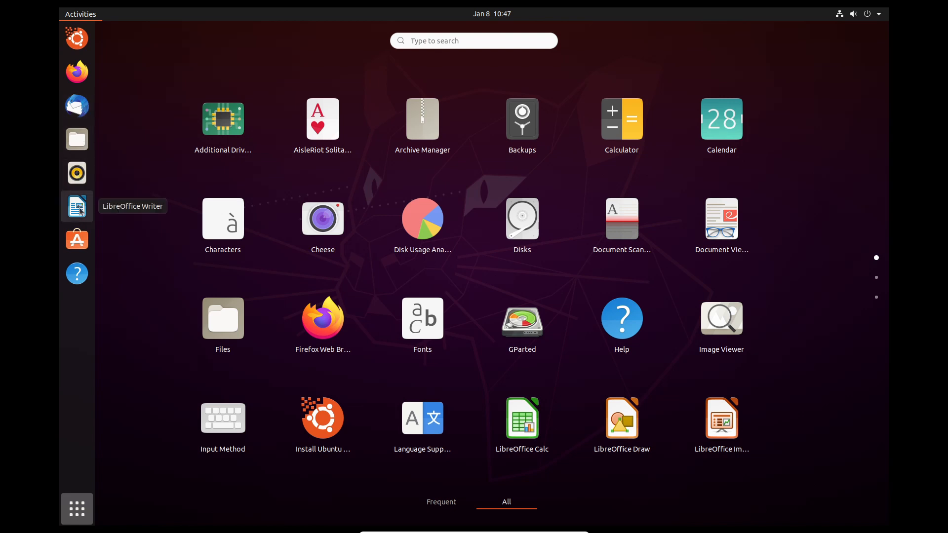
{"action": "scroll", "coordinate": [526, 346], "scroll_direction": "down", "scroll_amount": 1}
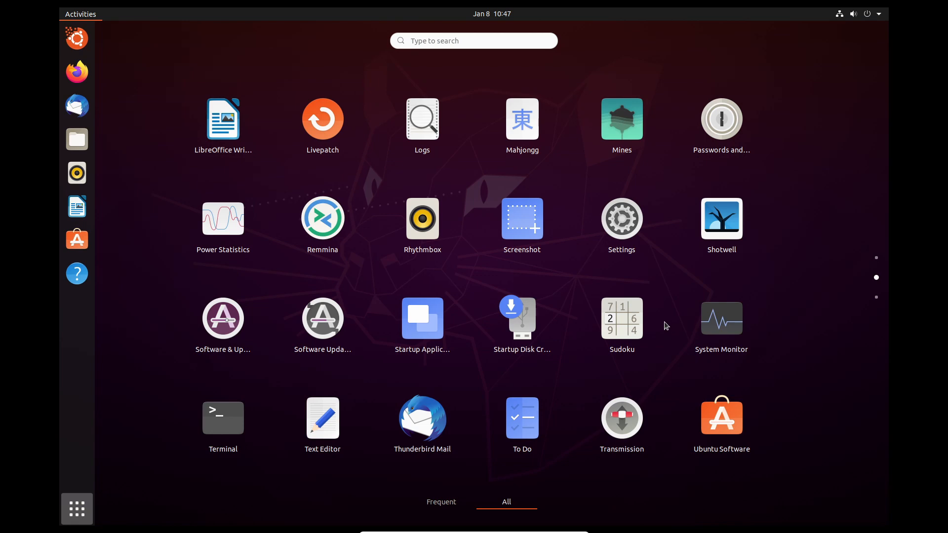
{"action": "scroll", "coordinate": [657, 365], "scroll_direction": "up", "scroll_amount": 1}
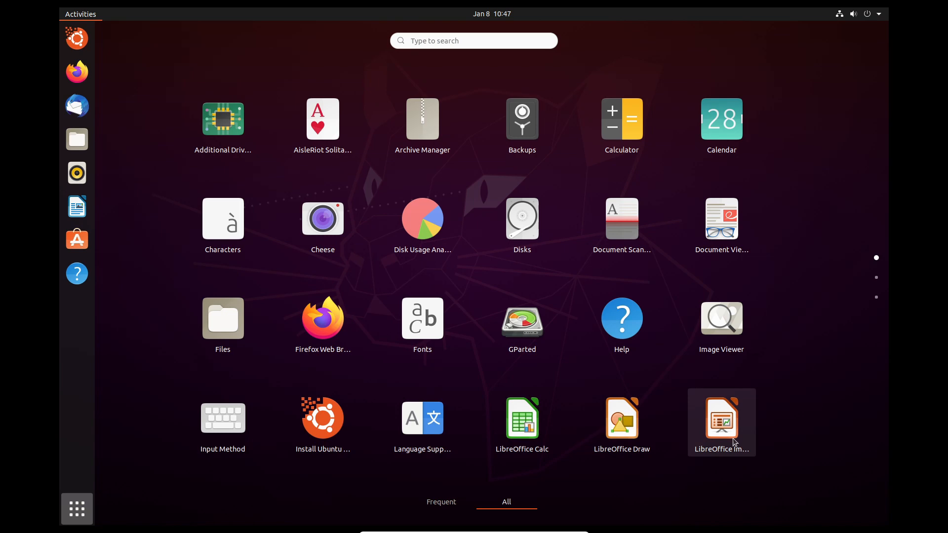
{"action": "scroll", "coordinate": [820, 324], "scroll_direction": "down", "scroll_amount": 1}
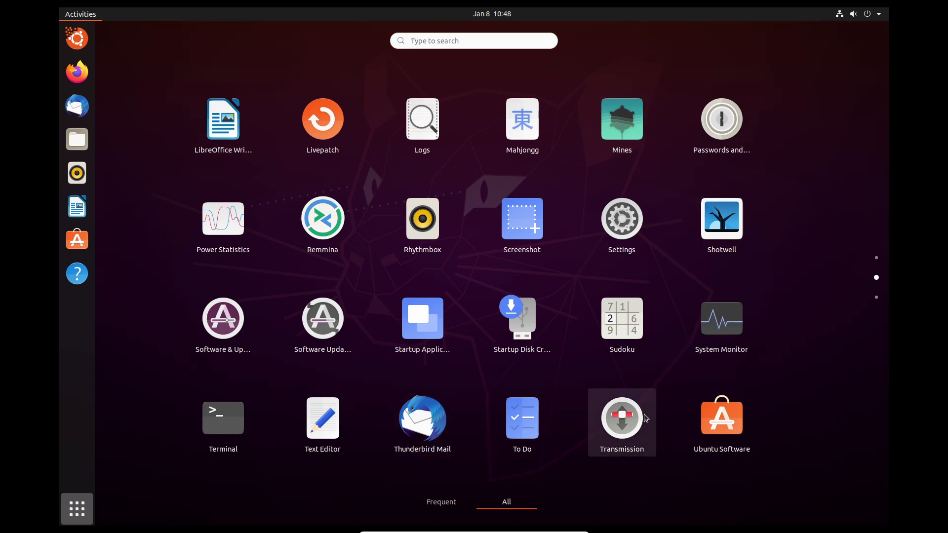
{"action": "left_click", "coordinate": [877, 258]}
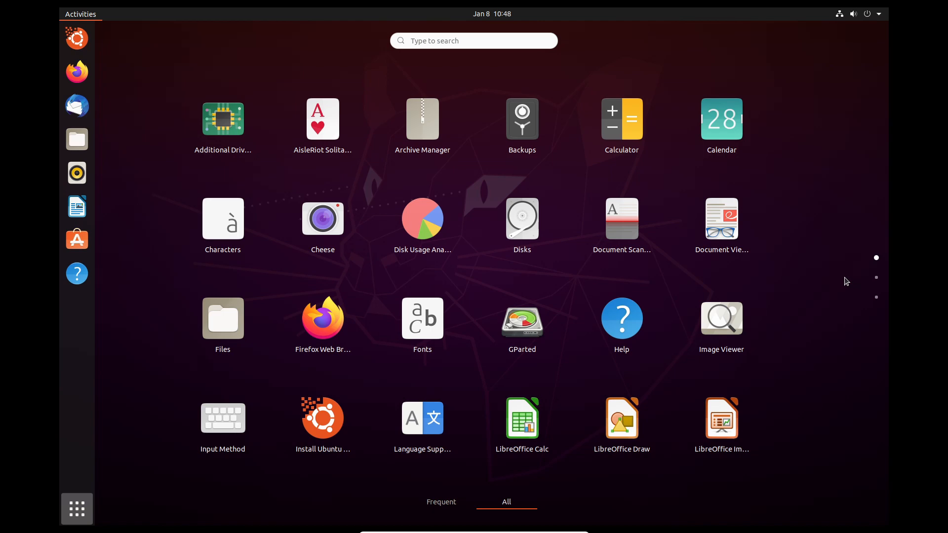
{"action": "left_click", "coordinate": [882, 297]}
{"action": "left_click", "coordinate": [877, 280]}
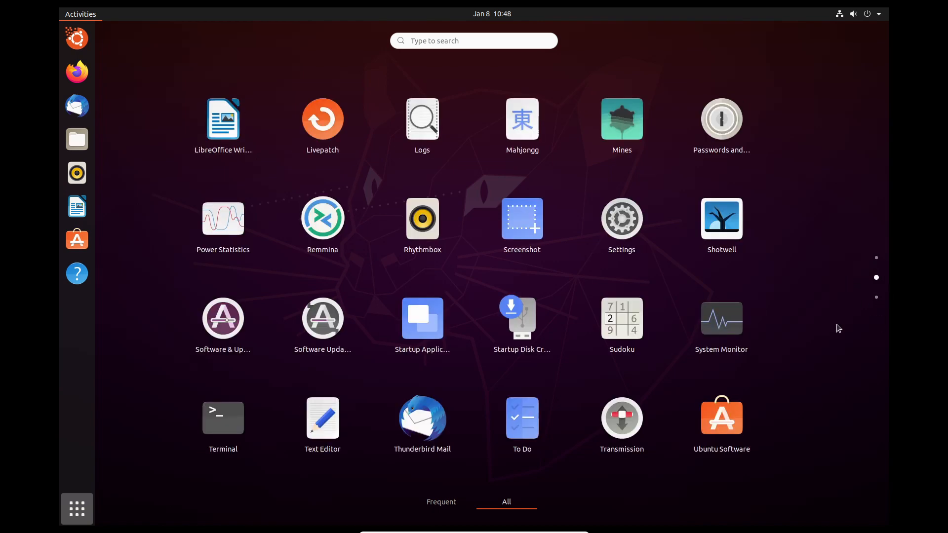
{"action": "left_click", "coordinate": [730, 433]}
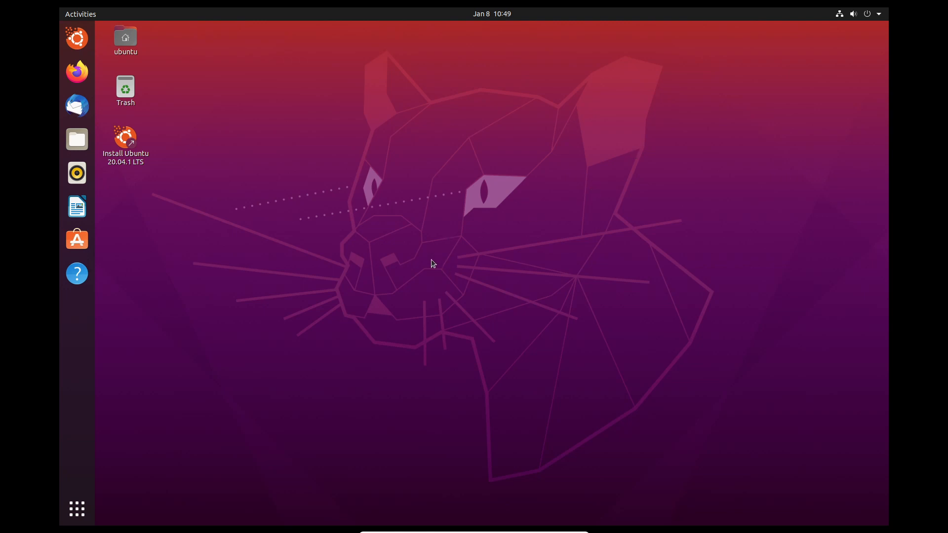
Start the Ubuntu installation in English and accept the English (US) keyboard layout.
{"action": "double_click", "coordinate": [118, 140]}
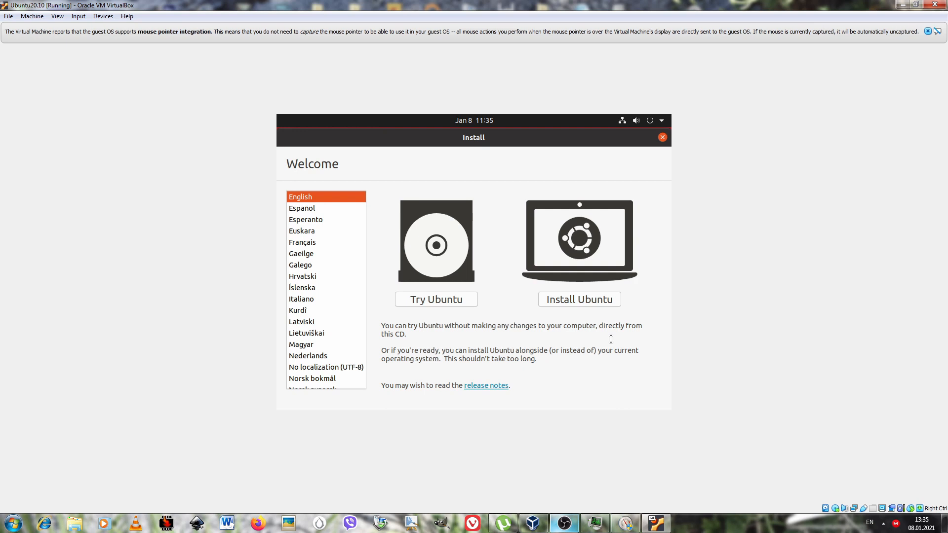
{"action": "left_click", "coordinate": [577, 299]}
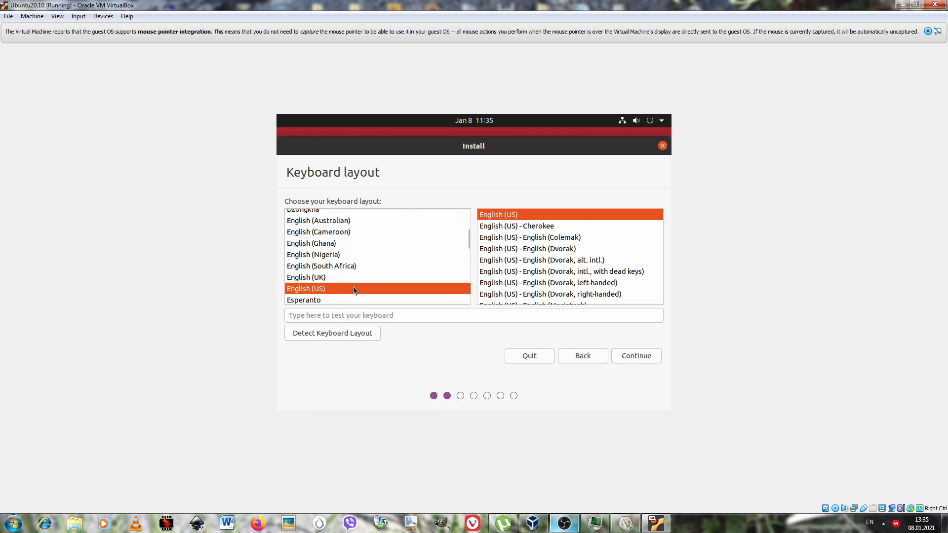
{"action": "left_click", "coordinate": [388, 319]}
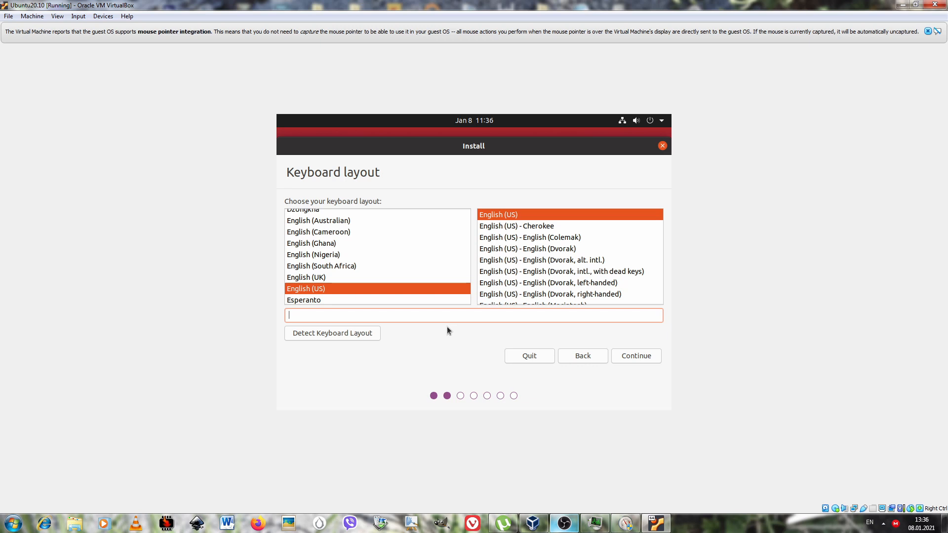
{"action": "left_click", "coordinate": [645, 356]}
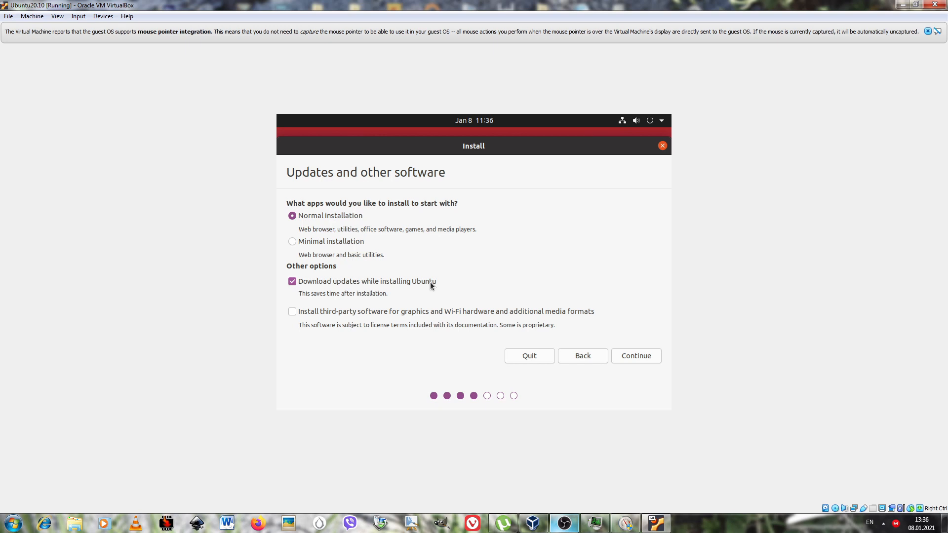
Enable third-party software for graphics, Wi-Fi hardware and media formats, and continue with the normal installation to the installation type.
{"action": "left_click", "coordinate": [291, 314]}
{"action": "left_click_drag", "start_coordinate": [523, 154], "coordinate": [523, 144]}
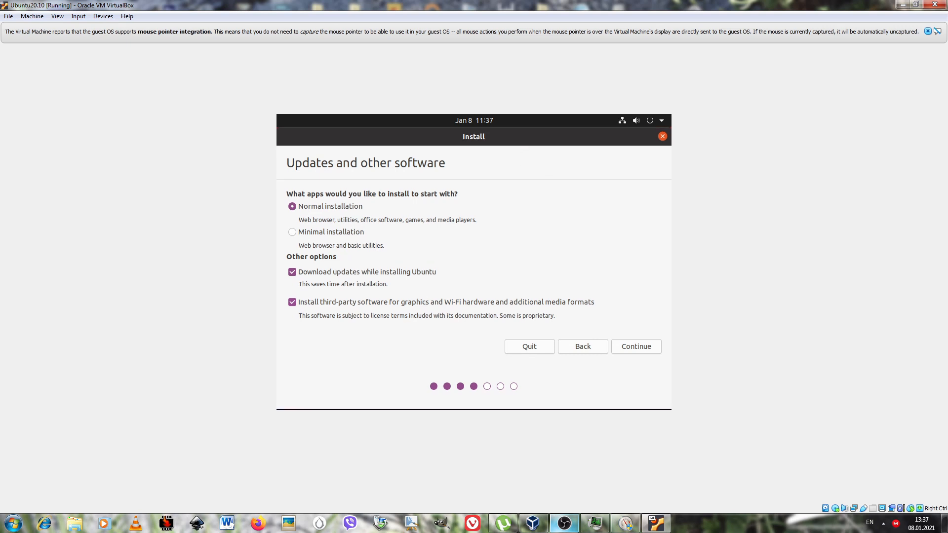
{"action": "left_click", "coordinate": [641, 348]}
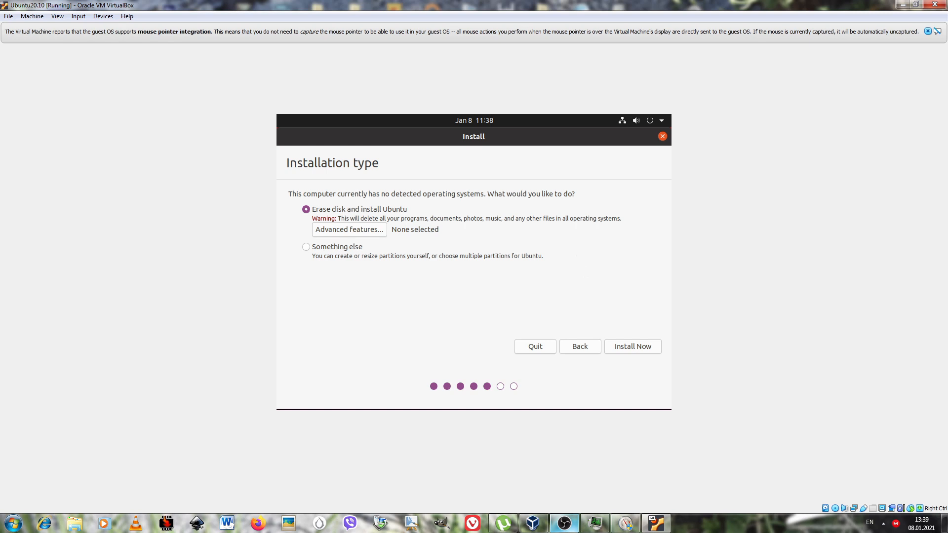
Install Ubuntu with the whole disk erased, accept writing the partition changes, and set the location to Kiev.
{"action": "left_click", "coordinate": [633, 346]}
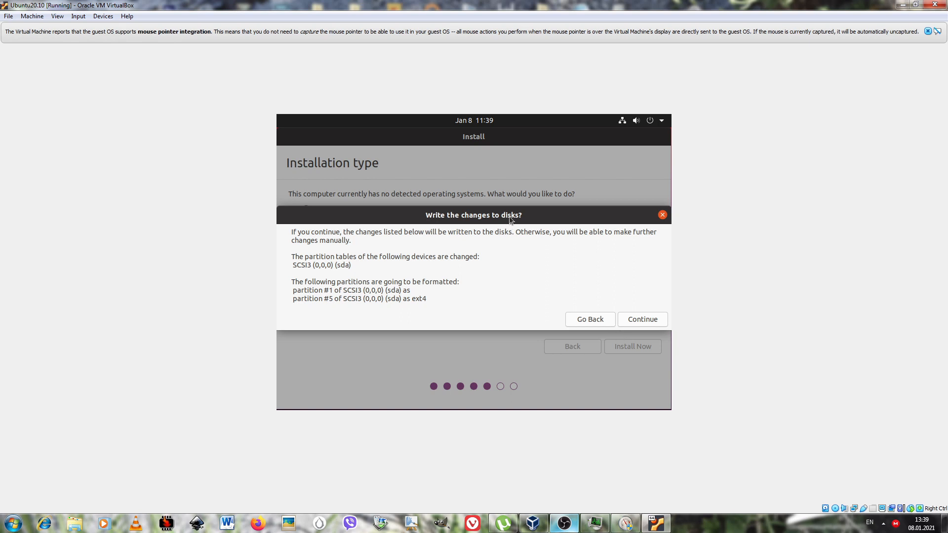
{"action": "mouse_move", "coordinate": [509, 217]}
{"action": "left_mouse_down"}
{"action": "mouse_move", "coordinate": [493, 213]}
{"action": "mouse_move", "coordinate": [519, 214]}
{"action": "left_mouse_up"}
{"action": "left_click", "coordinate": [643, 319]}
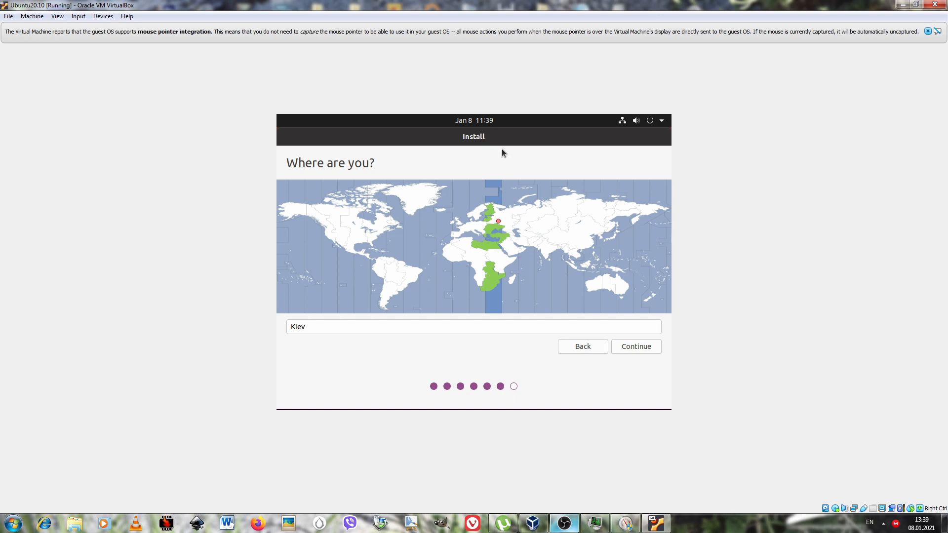
{"action": "left_click", "coordinate": [640, 347]}
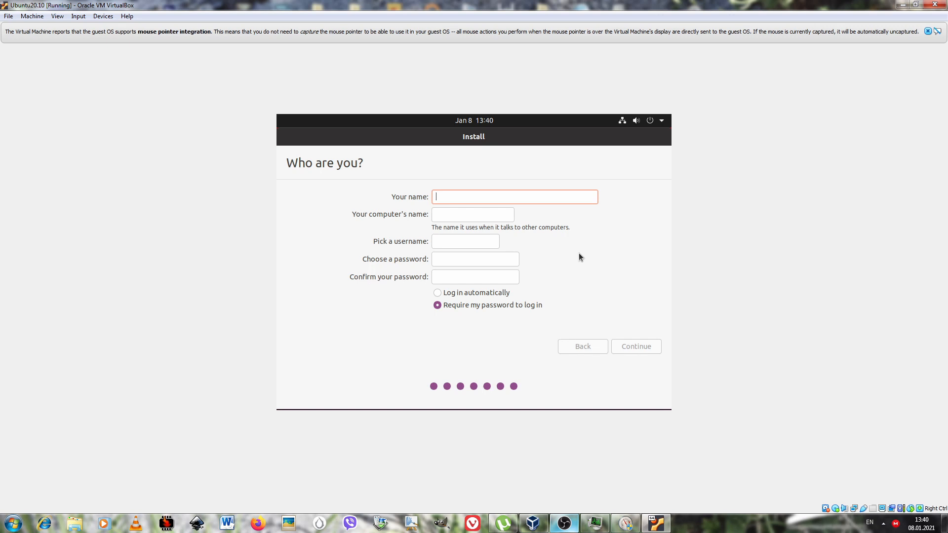
Create the account Linux User with a confirmed account password and automatic login, and continue the installation.
{"action": "type", "text": "Linux"}
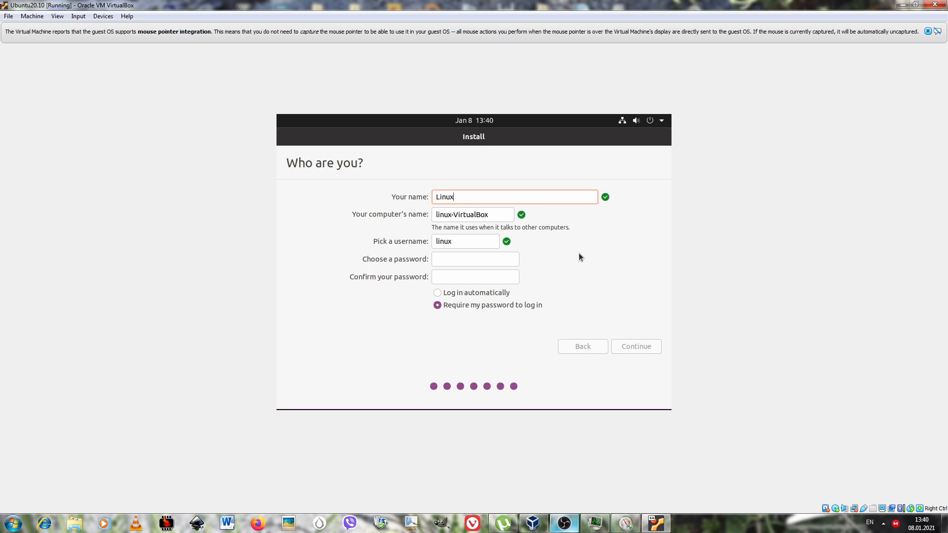
{"action": "type", "text": " User"}
{"action": "left_click", "coordinate": [470, 255]}
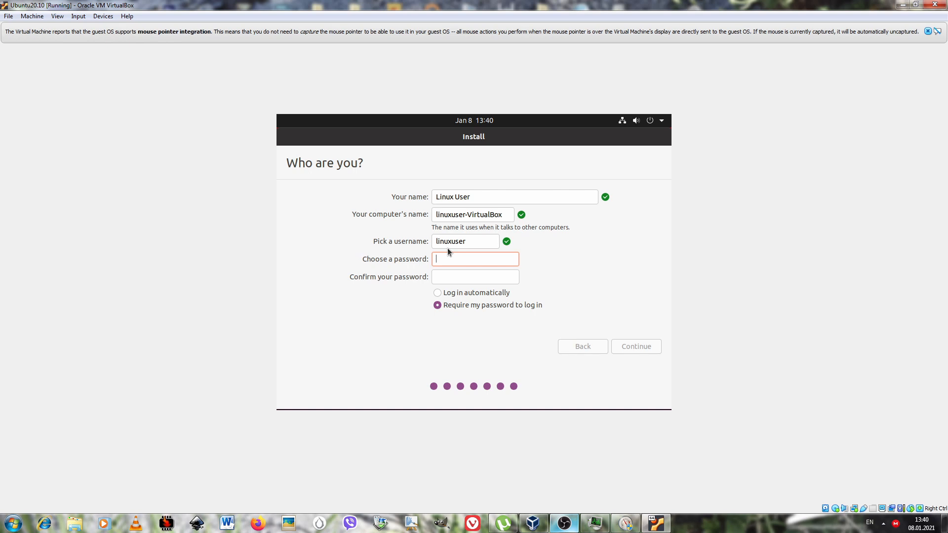
{"action": "type", "text": "●●●●●●●●●"}
{"action": "left_click", "coordinate": [493, 278]}
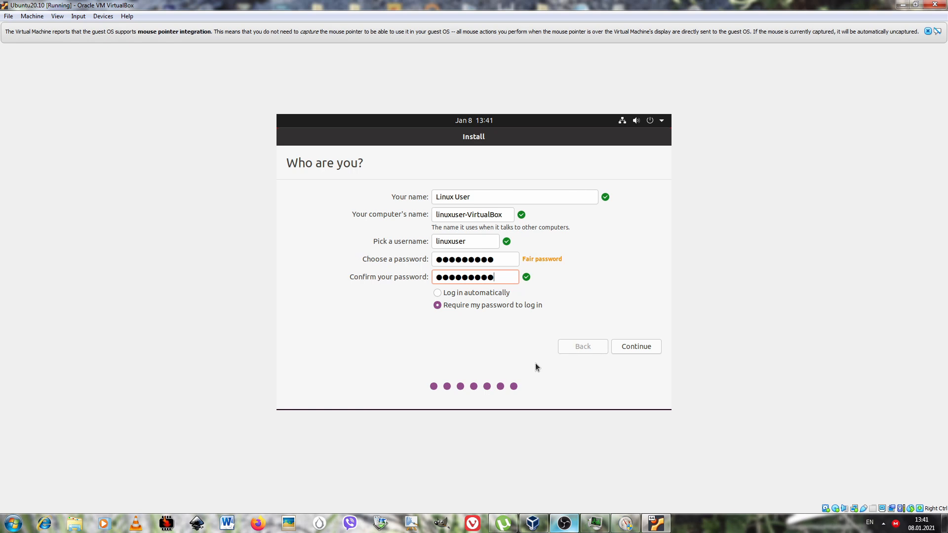
{"action": "left_click", "coordinate": [447, 293]}
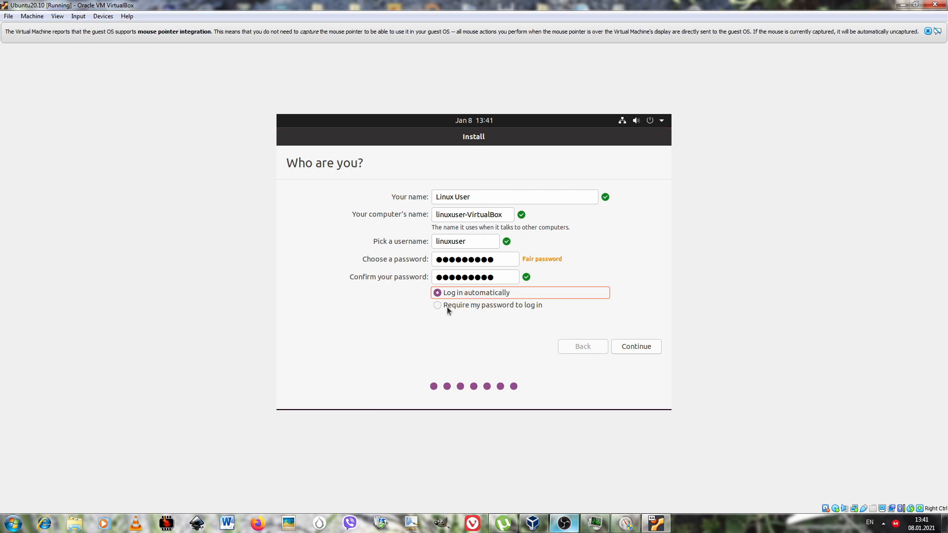
{"action": "left_click", "coordinate": [636, 346]}
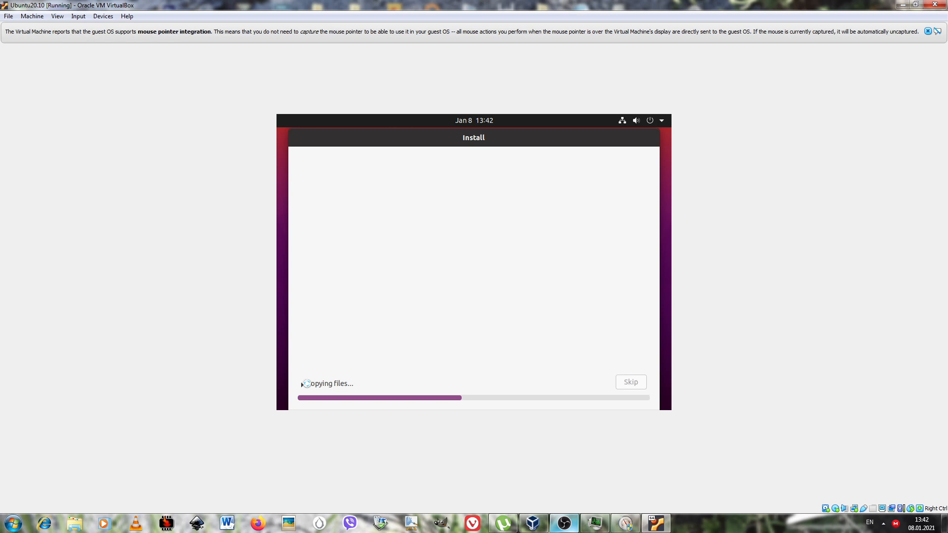
Examine the installation log and browse the installer's slides on Ubuntu's features and included software while files are copied.
{"action": "left_click", "coordinate": [302, 384]}
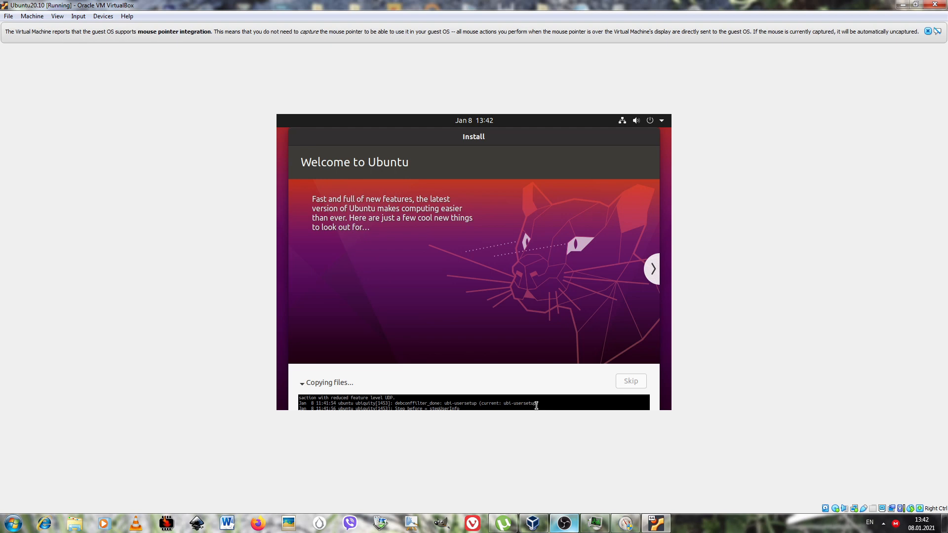
{"action": "left_click", "coordinate": [649, 269]}
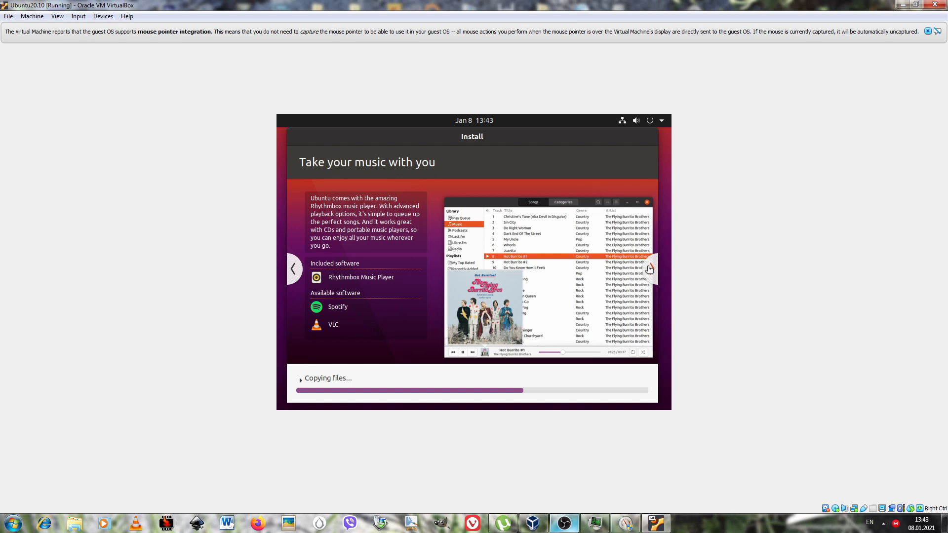
{"action": "left_click", "coordinate": [649, 270]}
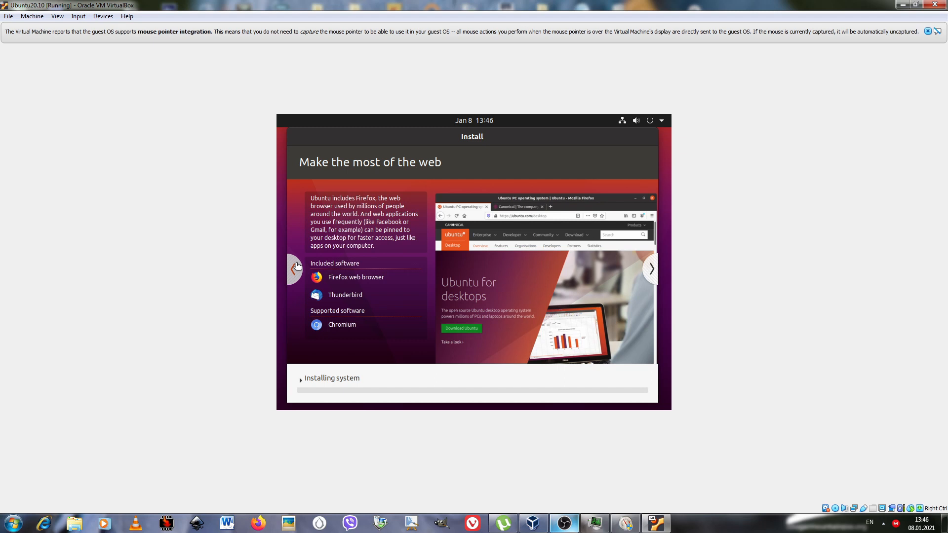
{"action": "left_click", "coordinate": [297, 267]}
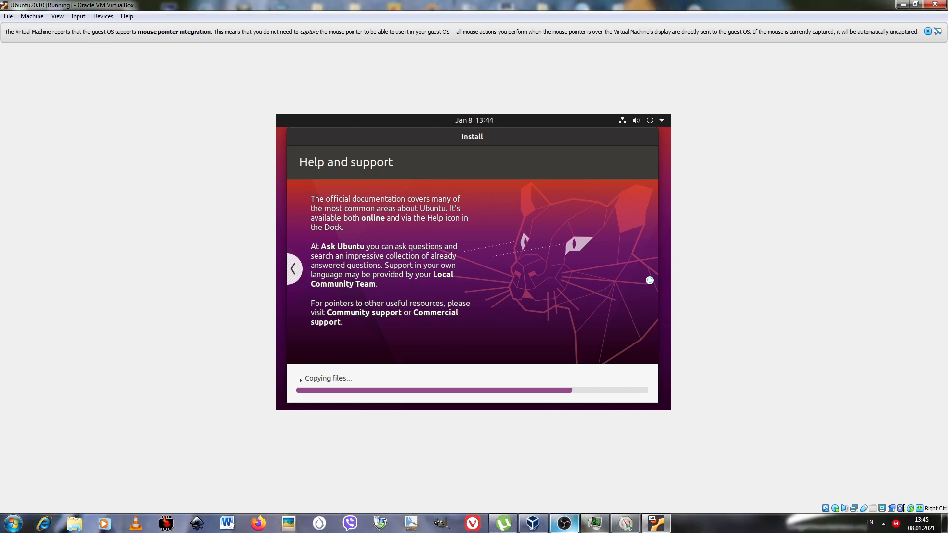
{"action": "left_click", "coordinate": [295, 271]}
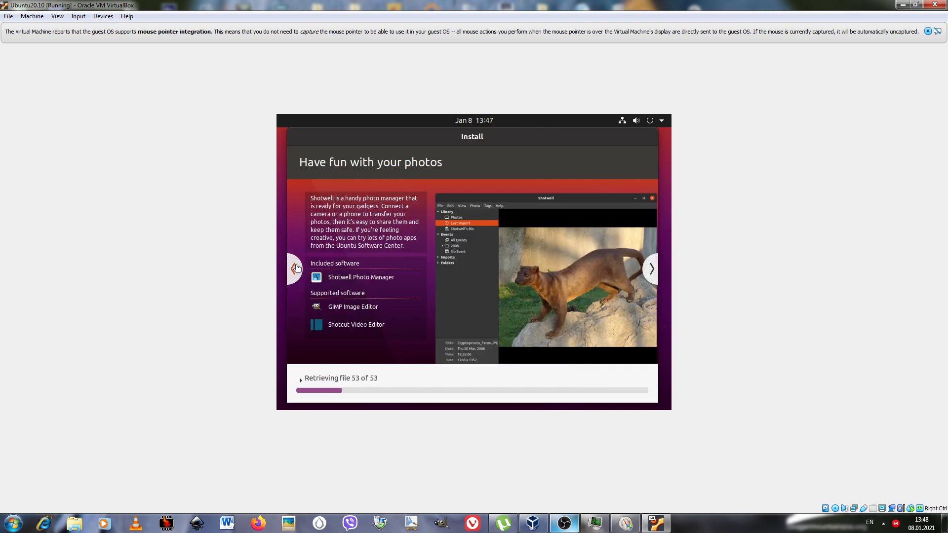
{"action": "left_click", "coordinate": [295, 271]}
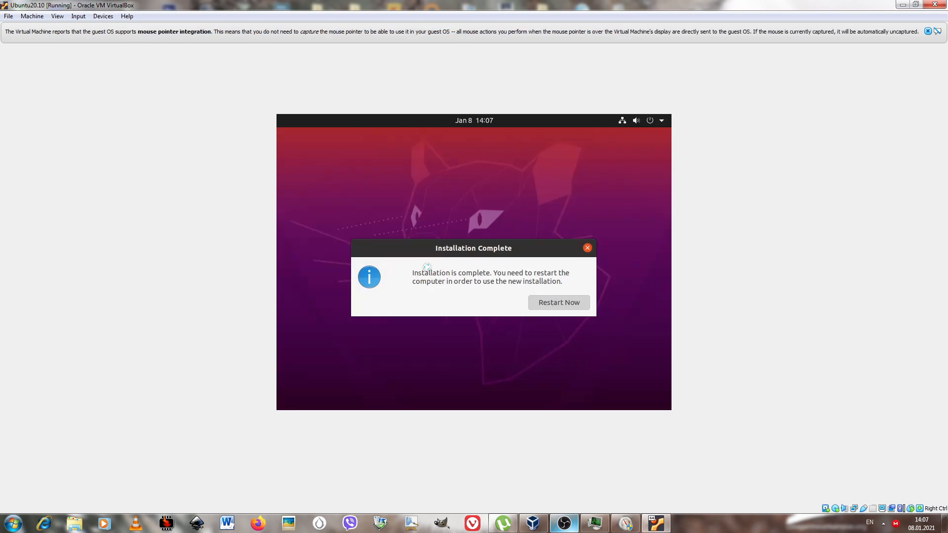
Remove the Ubuntu ISO from the virtual optical drive with a forced unmount and continue restarting the machine.
{"action": "left_click", "coordinate": [99, 17]}
{"action": "mouse_move", "coordinate": [125, 28]}
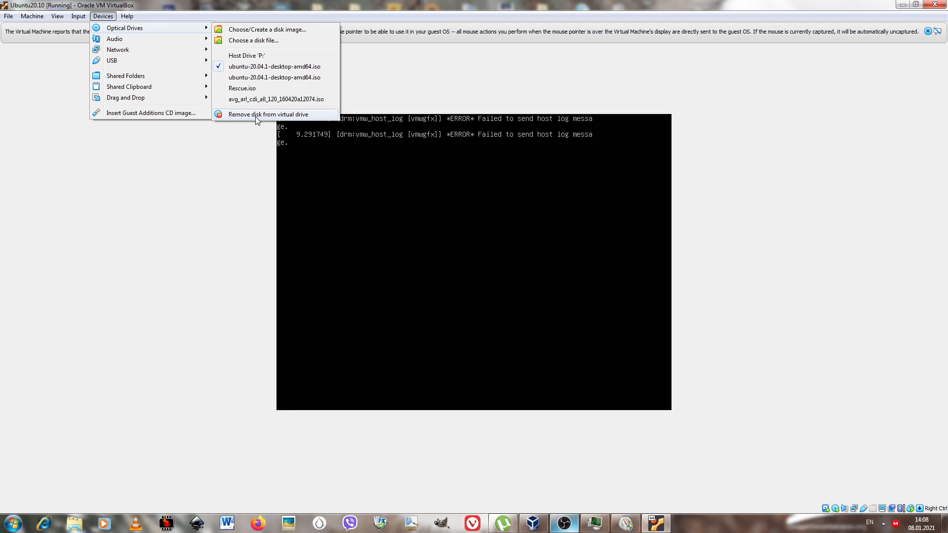
{"action": "left_click", "coordinate": [256, 116]}
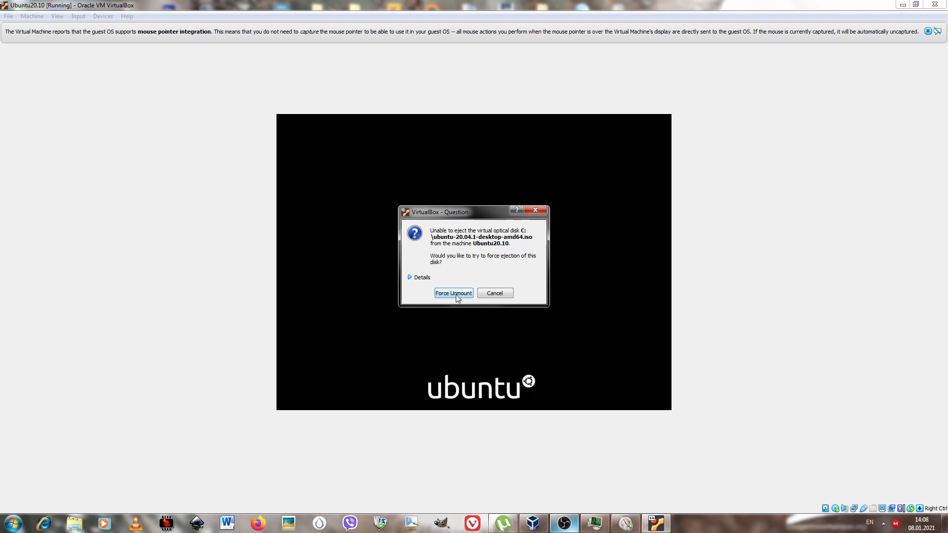
{"action": "left_click", "coordinate": [453, 293]}
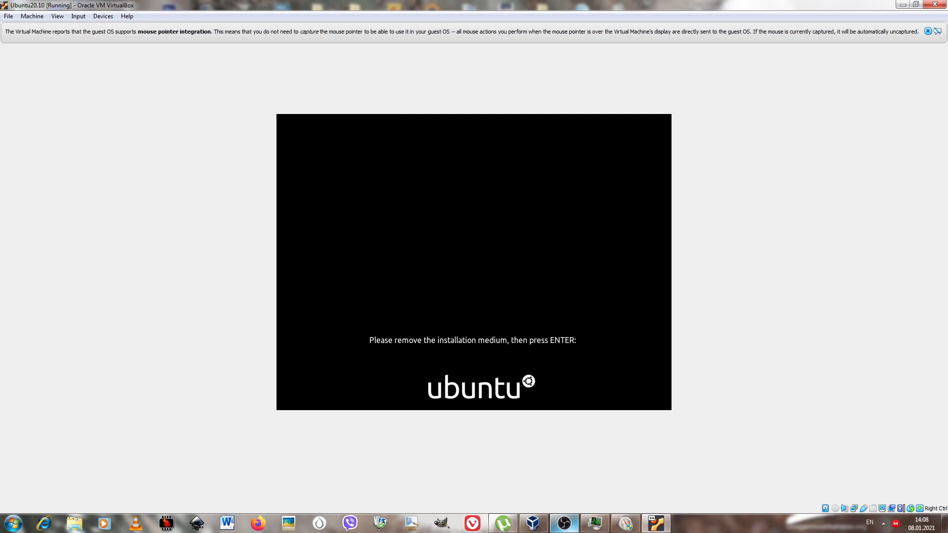
{"action": "key", "text": "Return"}
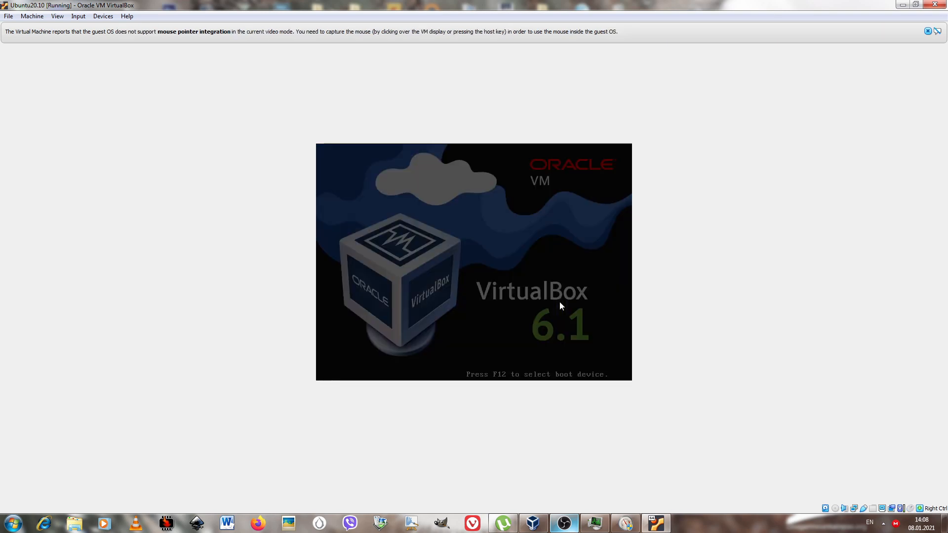
Insert the Guest Additions CD image and complete Ubuntu's welcome setup, skipping online accounts and Livepatch and keeping system info reporting enabled.
{"action": "left_click", "coordinate": [104, 17]}
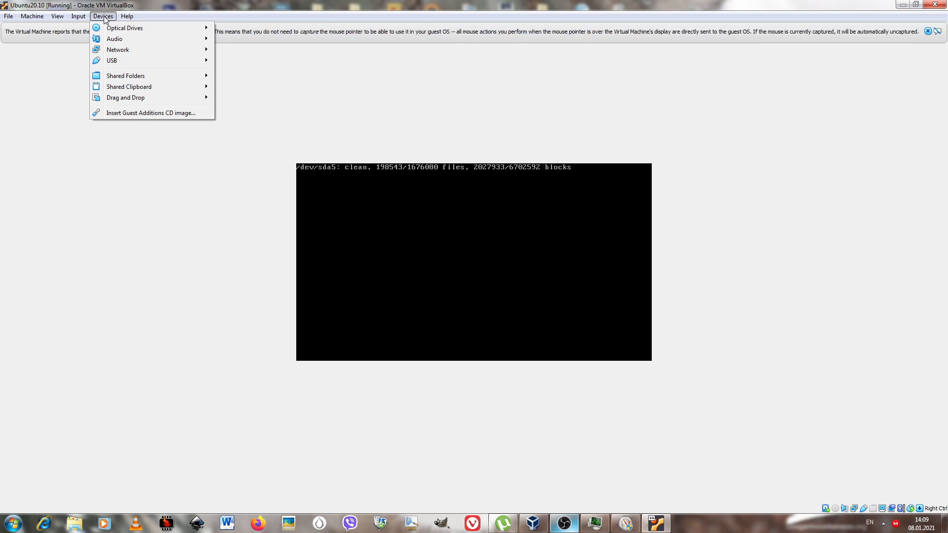
{"action": "left_click", "coordinate": [120, 114]}
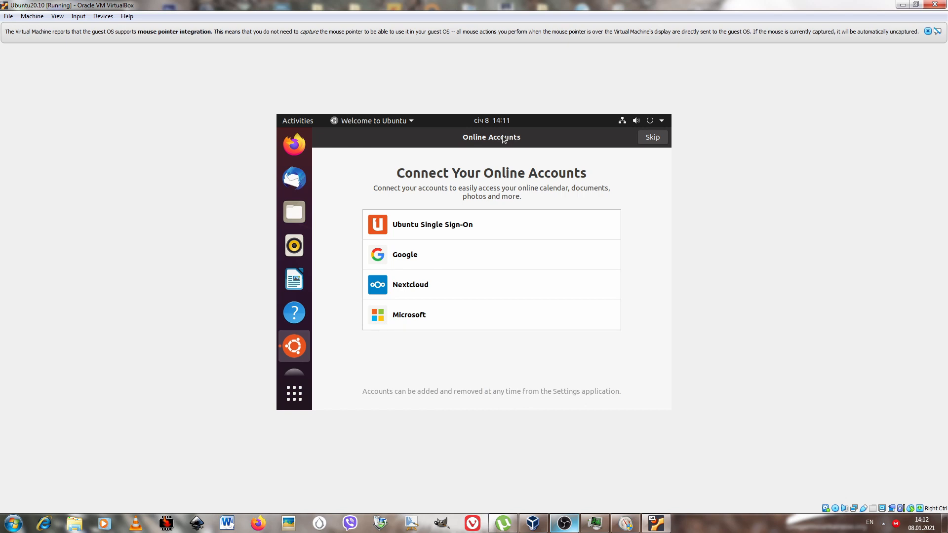
{"action": "left_click", "coordinate": [652, 138]}
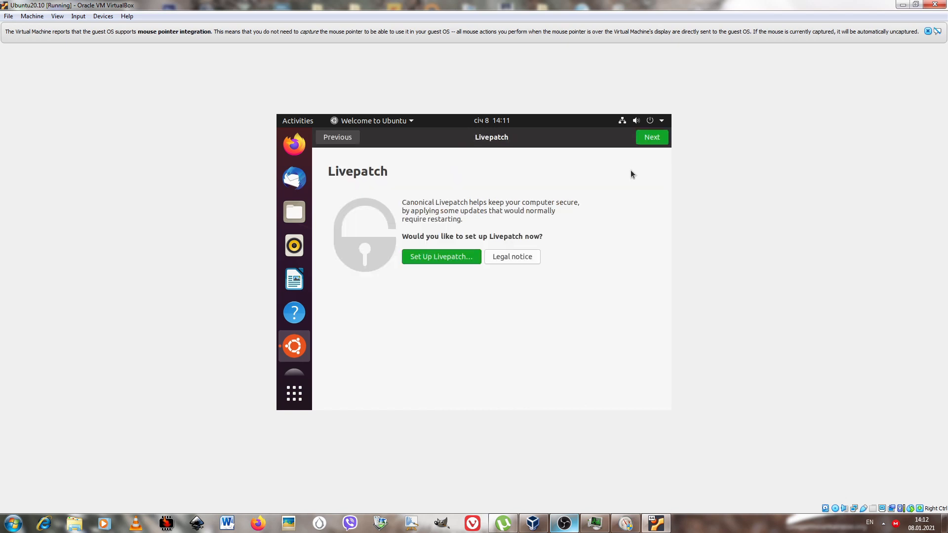
{"action": "left_click", "coordinate": [655, 139]}
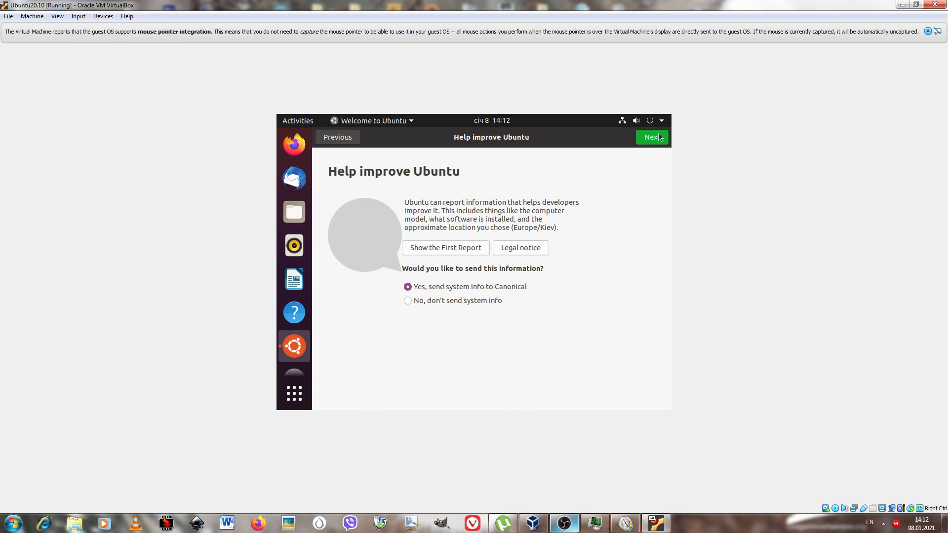
{"action": "left_click", "coordinate": [654, 138]}
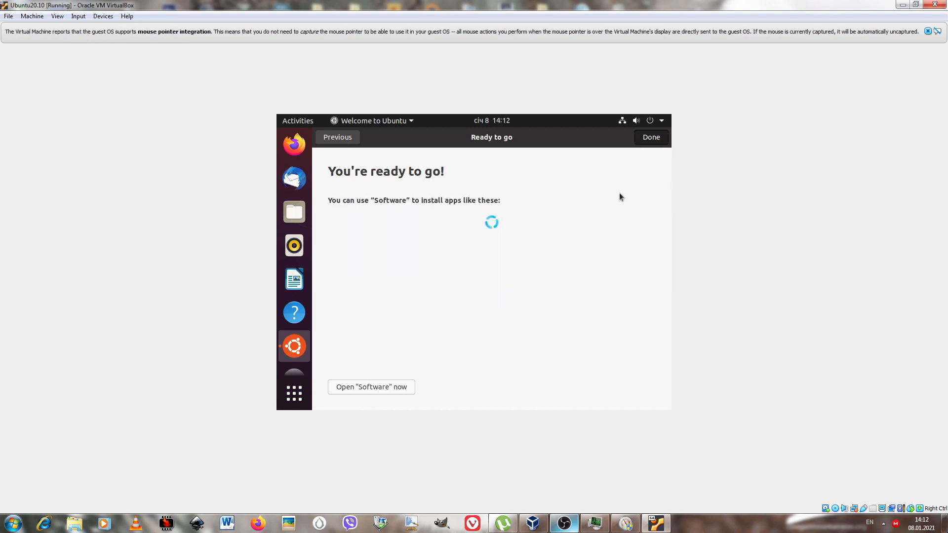
{"action": "left_click", "coordinate": [650, 143]}
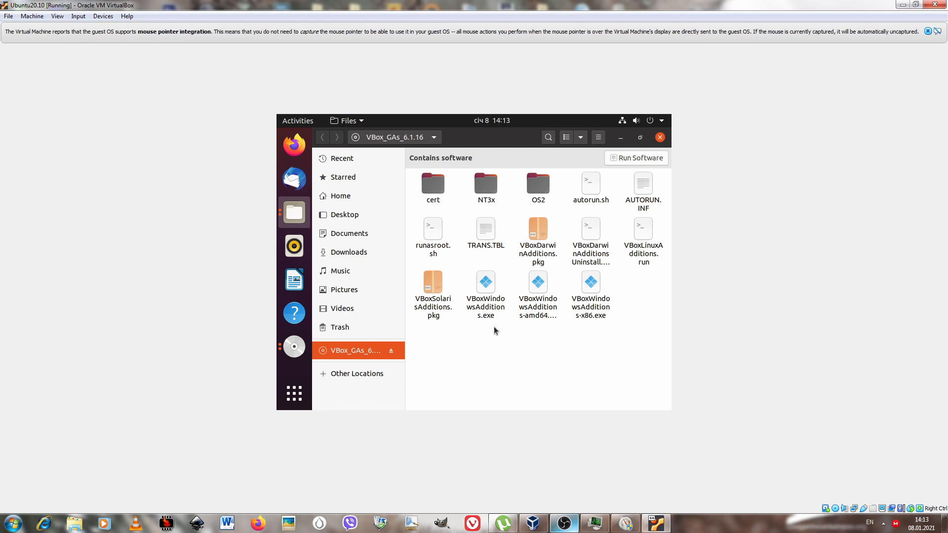
Open a terminal in the root folder of the VBox_GAs_6.1.16 disc.
{"action": "left_click", "coordinate": [641, 231]}
{"action": "right_click", "coordinate": [609, 353]}
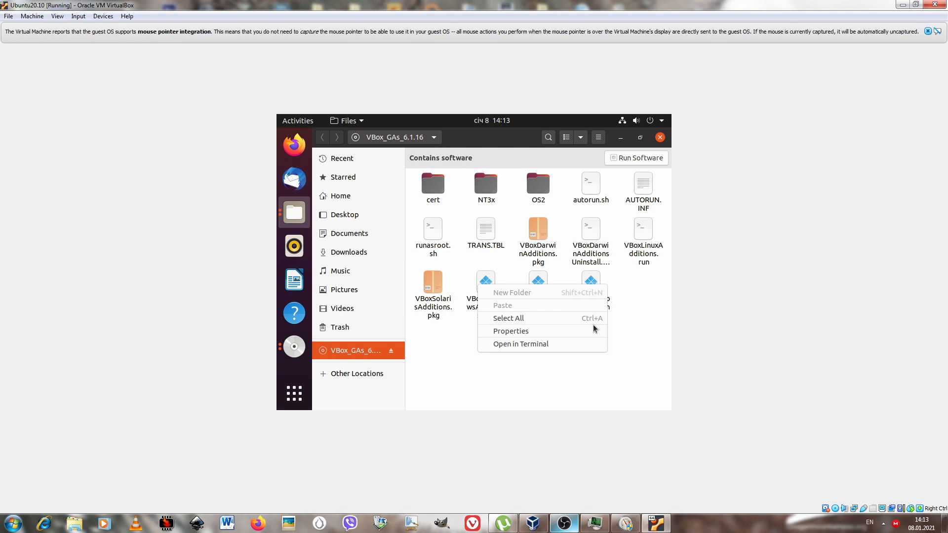
{"action": "left_click", "coordinate": [585, 344]}
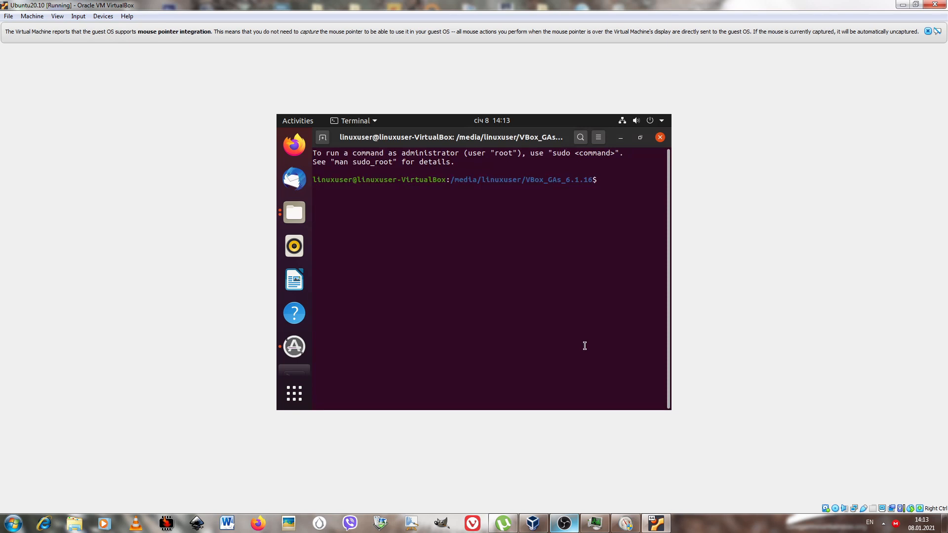
Run sudo ./VBoxLinuxAdditions.run in the terminal and authorise it with the account password.
{"action": "type", "text": "sudo ./VBox"}
{"action": "key", "text": "Tab"}
{"action": "key", "text": "Tab"}
{"action": "type", "text": "L"}
{"action": "key", "text": "Tab"}
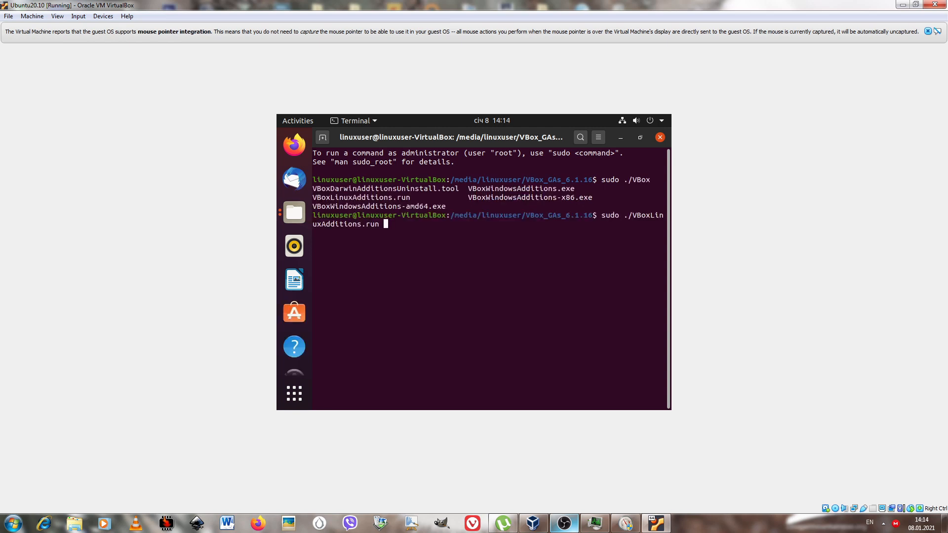
{"action": "key", "text": "Return"}
{"action": "key", "text": "Return"}
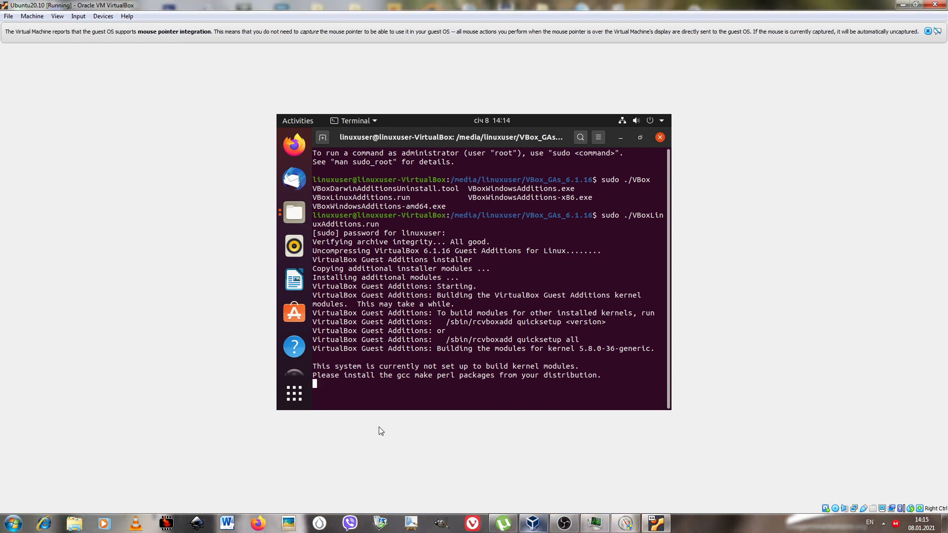
Pause the running Ubuntu virtual machine.
{"action": "left_click", "coordinate": [32, 16]}
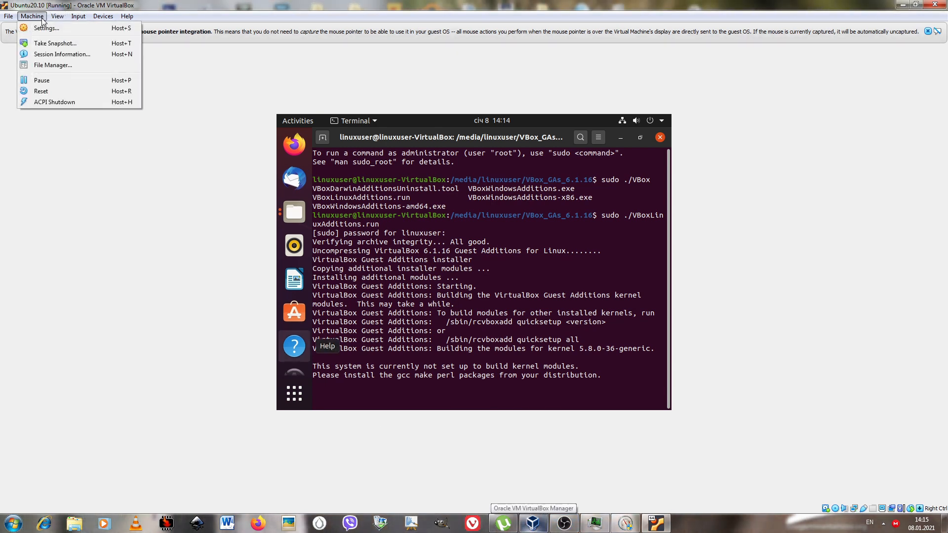
{"action": "left_click", "coordinate": [49, 80]}
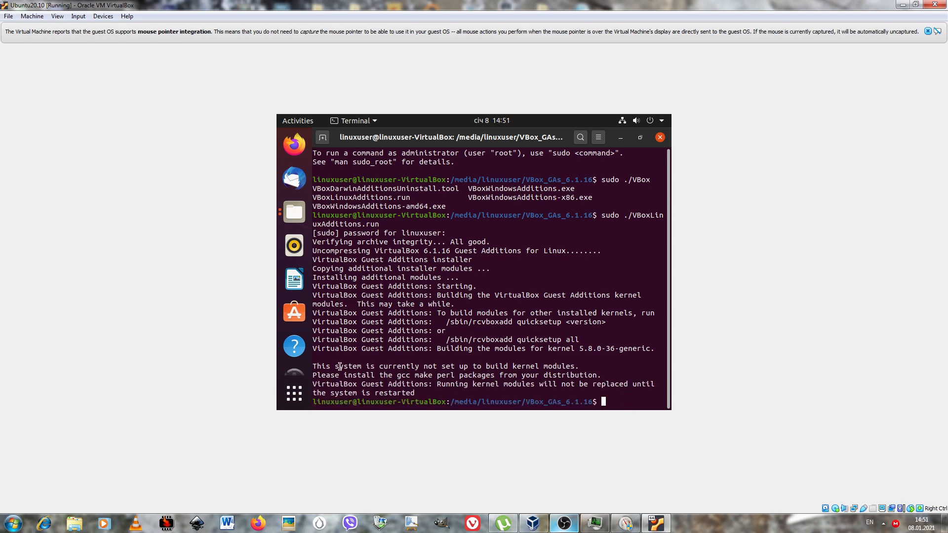
Install the gcc, make and perl packages with sudo apt-get install, authorising with the account password and accepting the installation.
{"action": "left_click_drag", "start_coordinate": [339, 366], "coordinate": [524, 374]}
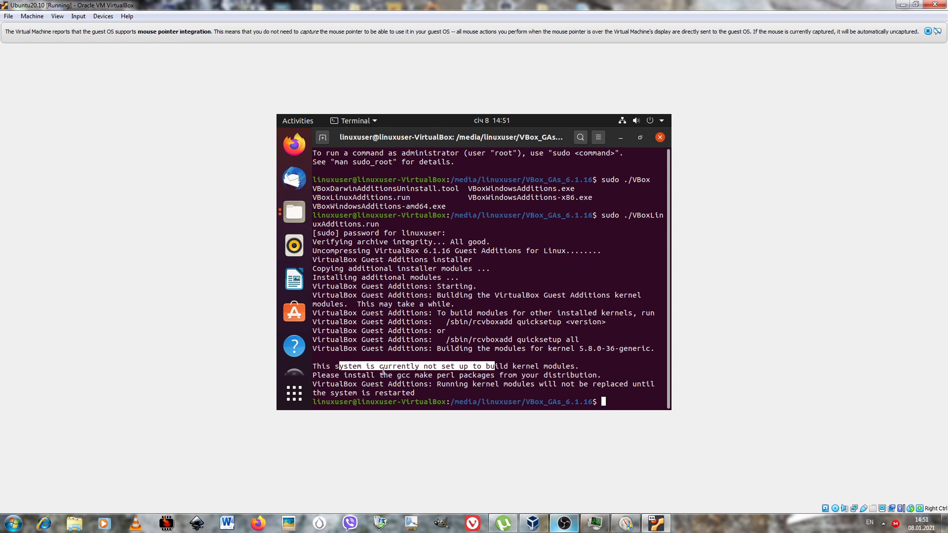
{"action": "left_click_drag", "start_coordinate": [397, 375], "coordinate": [473, 382]}
{"action": "left_click_drag", "start_coordinate": [397, 375], "coordinate": [504, 378]}
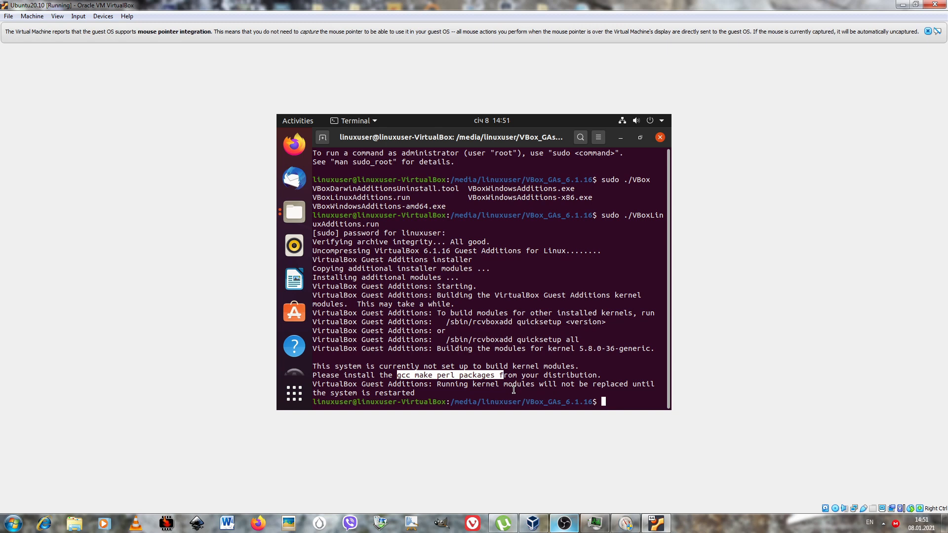
{"action": "left_click", "coordinate": [498, 375]}
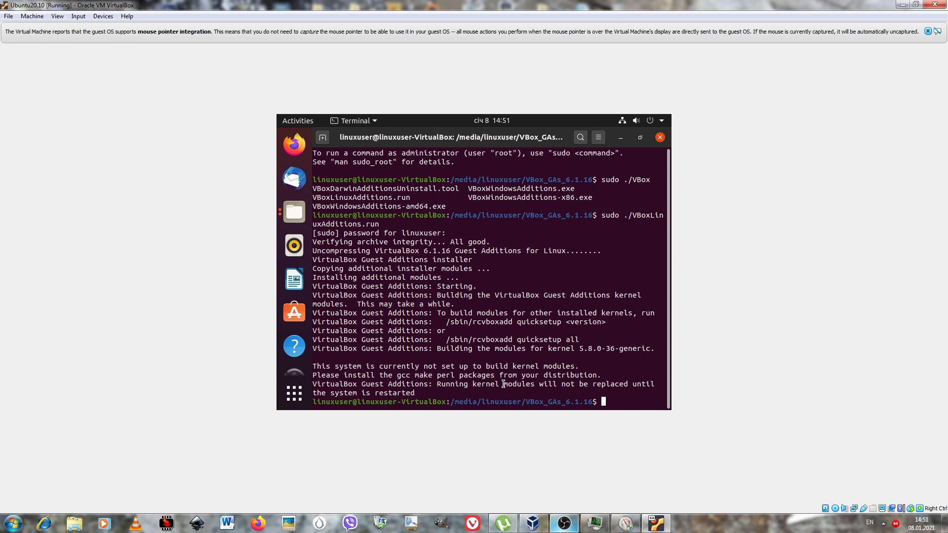
{"action": "type", "text": "sudo apt-get install gcc make perl"}
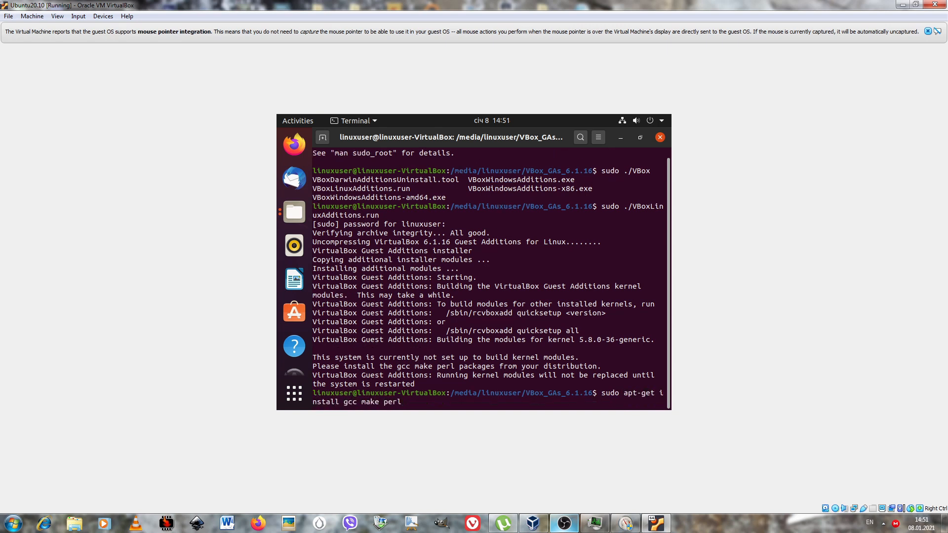
{"action": "key", "text": "Return"}
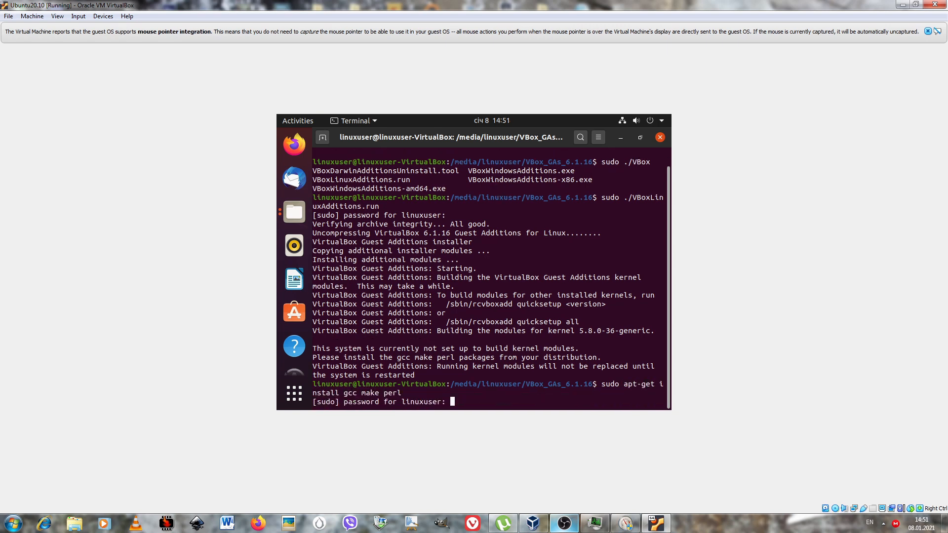
{"action": "key", "text": "Return"}
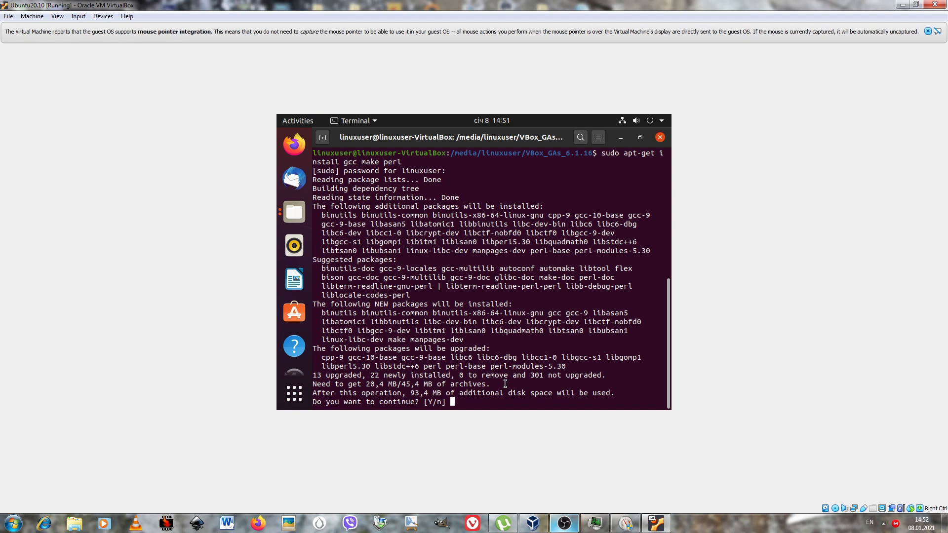
{"action": "type", "text": "Y"}
{"action": "key", "text": "Return"}
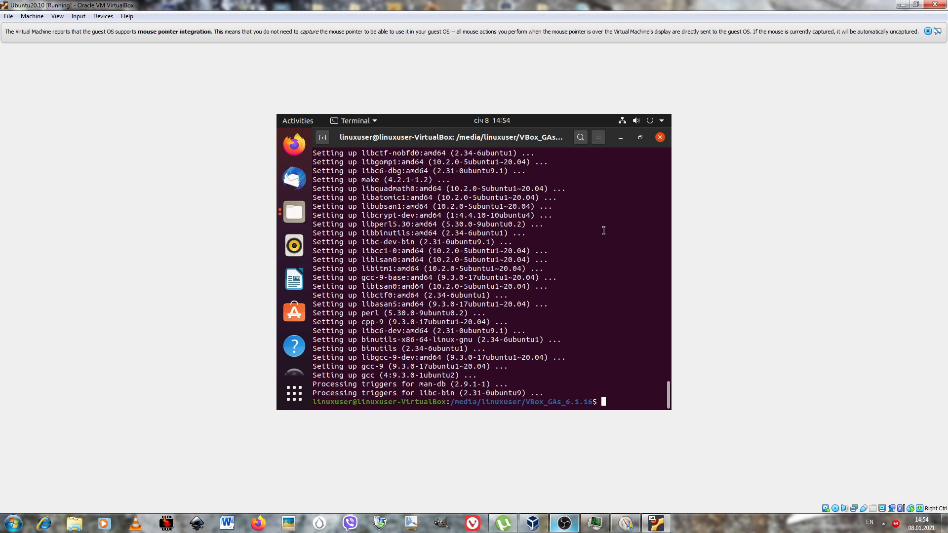
Rerun sudo ./VBoxLinuxAdditions.run in the terminal and dismiss the Software Updater prompt.
{"action": "key", "text": "Up"}
{"action": "key", "text": "Up"}
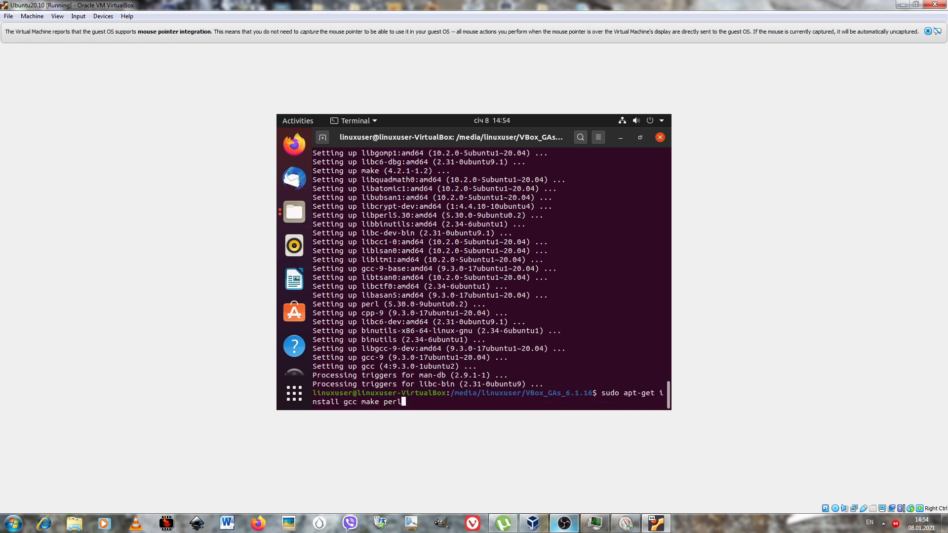
{"action": "key", "text": "Return"}
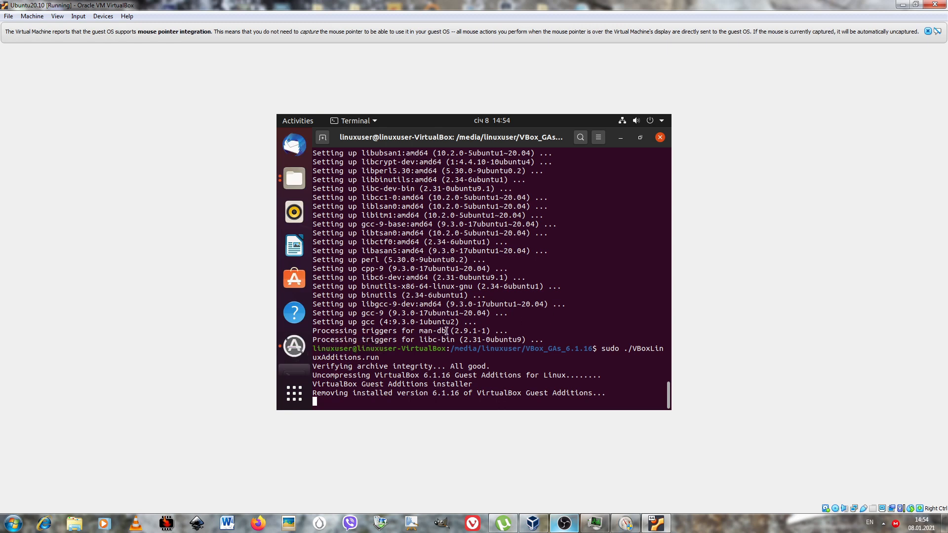
{"action": "left_click", "coordinate": [295, 347]}
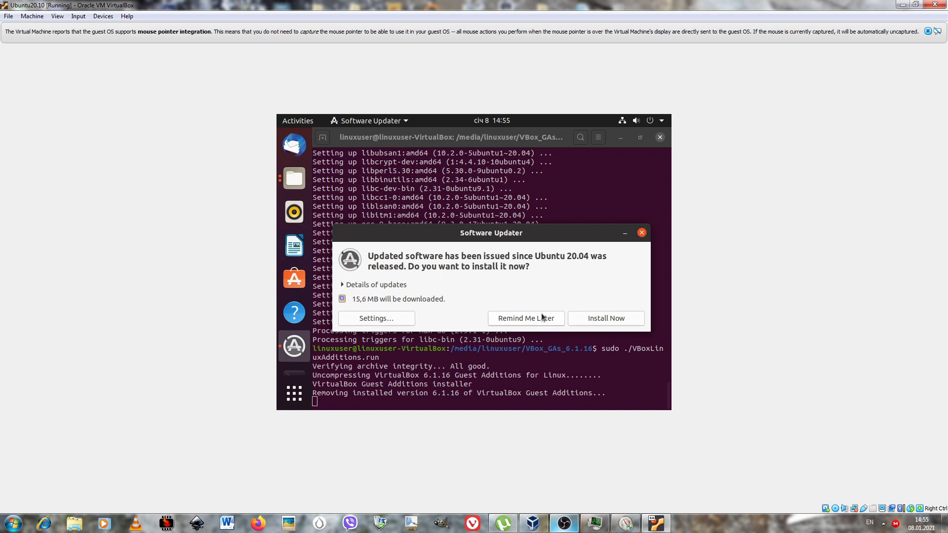
{"action": "left_click", "coordinate": [642, 232]}
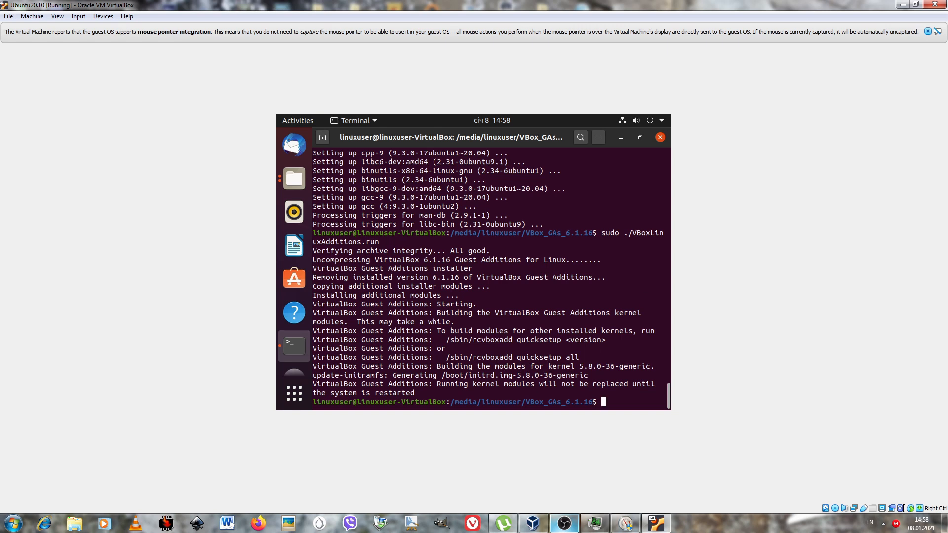
Restart the Ubuntu guest system.
{"action": "left_click", "coordinate": [663, 122]}
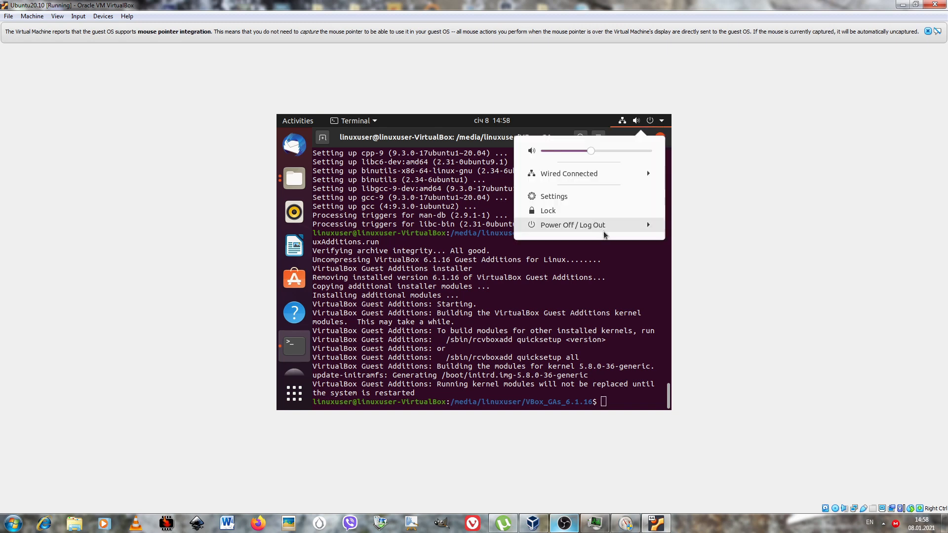
{"action": "left_click", "coordinate": [651, 229]}
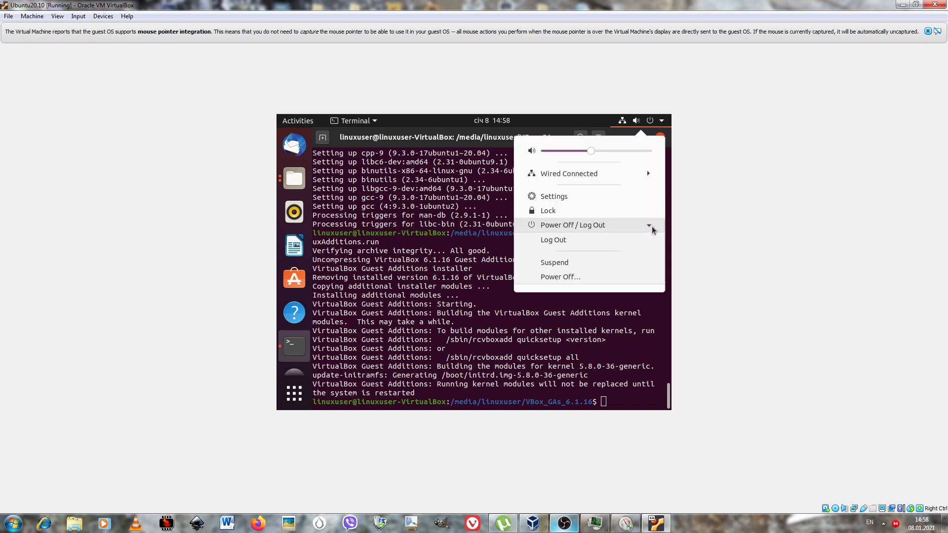
{"action": "left_click", "coordinate": [588, 279]}
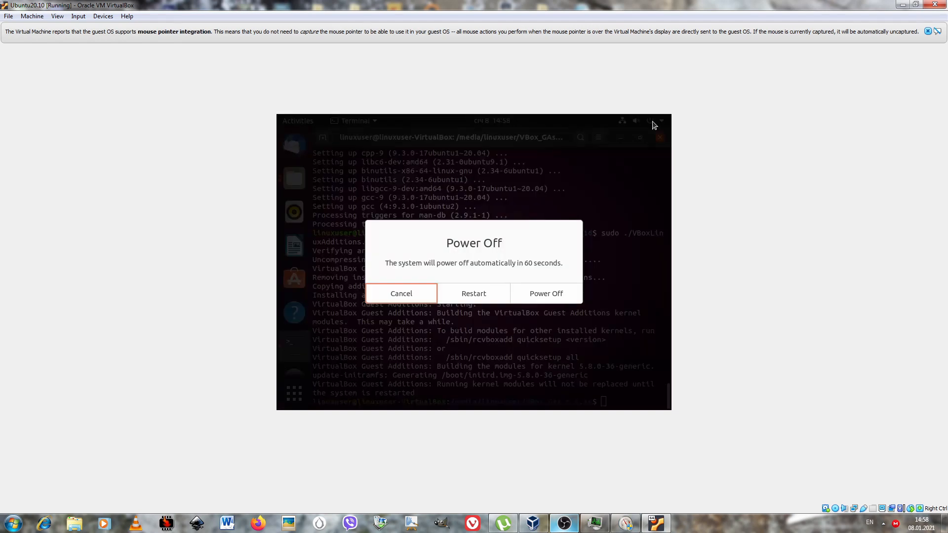
{"action": "left_click", "coordinate": [480, 293]}
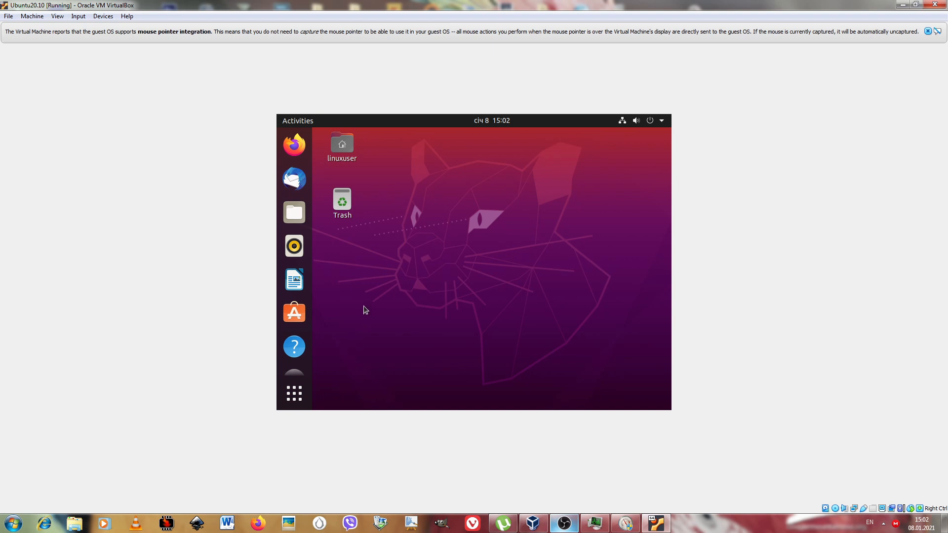
Open Ubuntu's display settings from the desktop.
{"action": "right_click", "coordinate": [484, 274]}
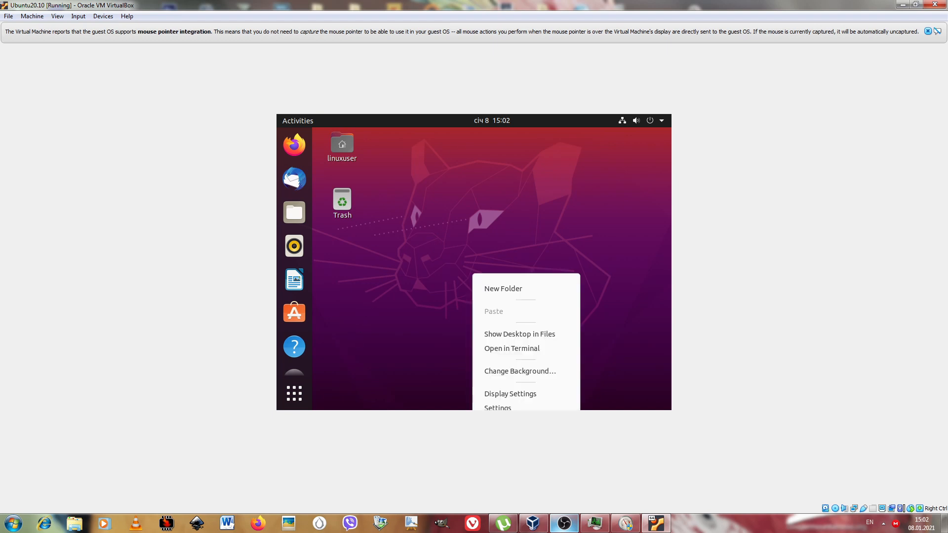
{"action": "left_click", "coordinate": [514, 395]}
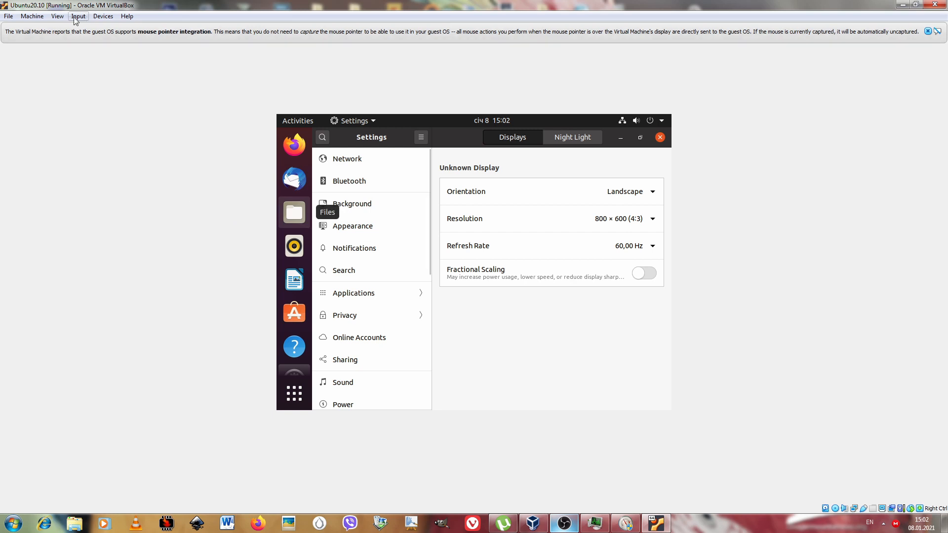
Open the virtual machine's shared folder settings and choose the N:\ drive as the folder path of a new share.
{"action": "left_click", "coordinate": [102, 18]}
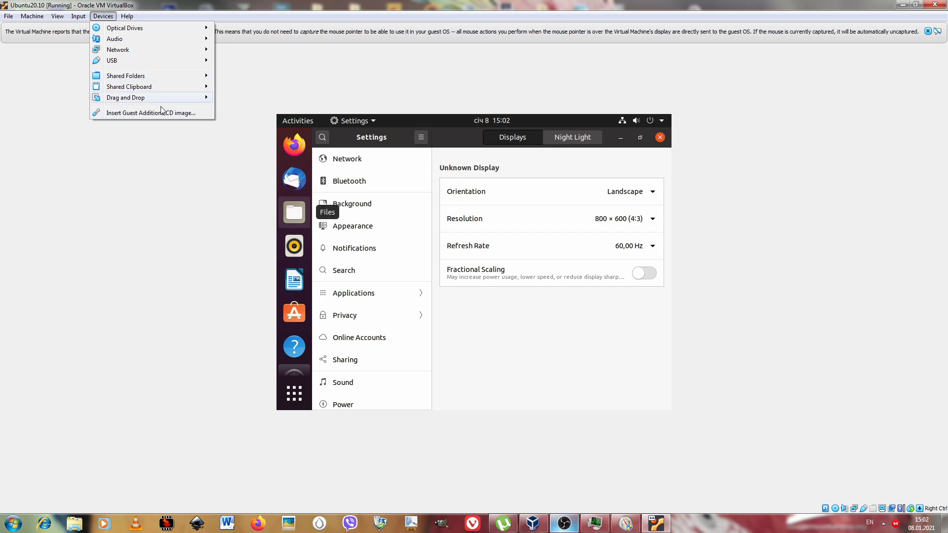
{"action": "mouse_move", "coordinate": [138, 30]}
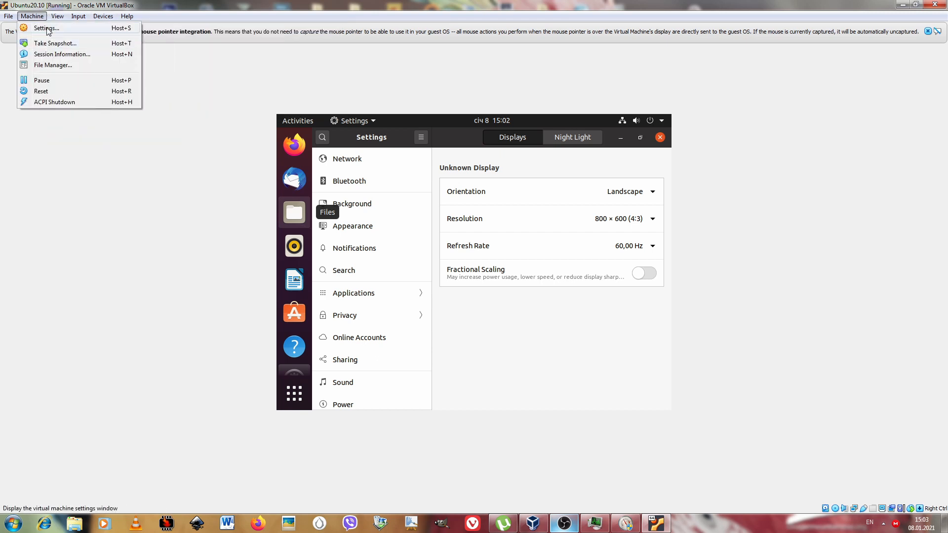
{"action": "left_click", "coordinate": [46, 28]}
{"action": "left_click", "coordinate": [368, 282]}
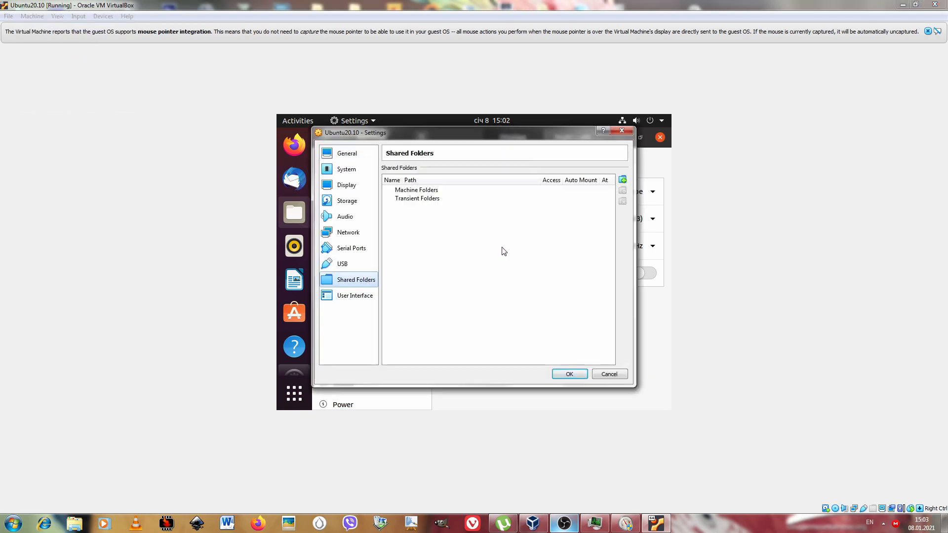
{"action": "left_click", "coordinate": [420, 199]}
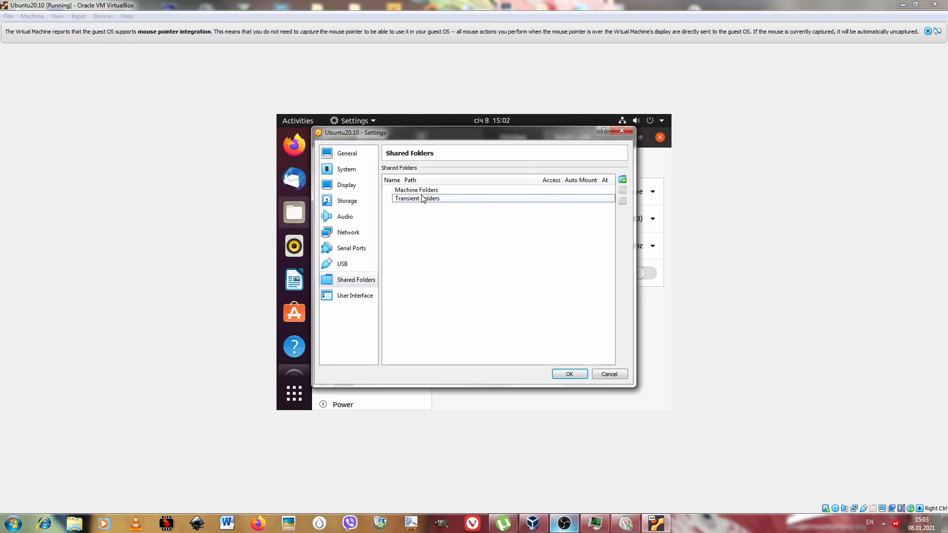
{"action": "left_click", "coordinate": [622, 180]}
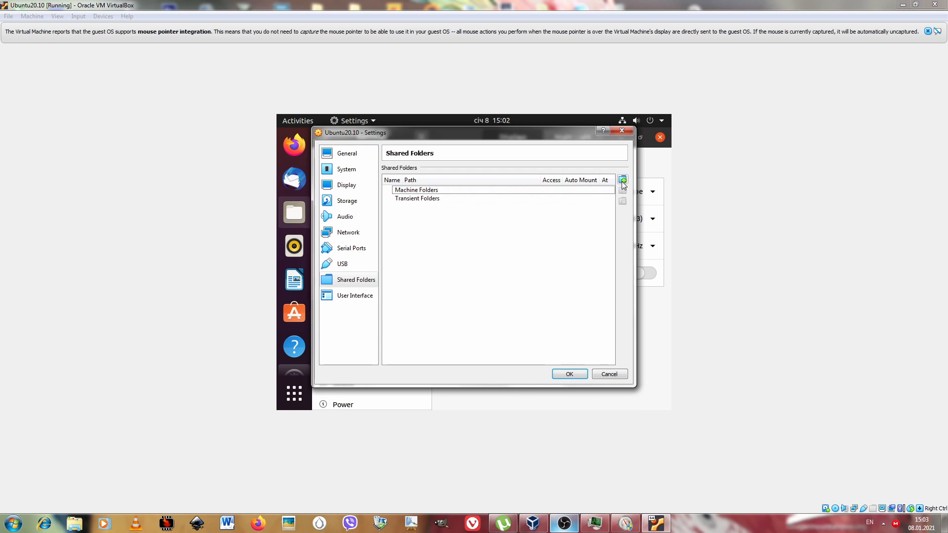
{"action": "left_click", "coordinate": [536, 215]}
{"action": "left_click", "coordinate": [529, 231]}
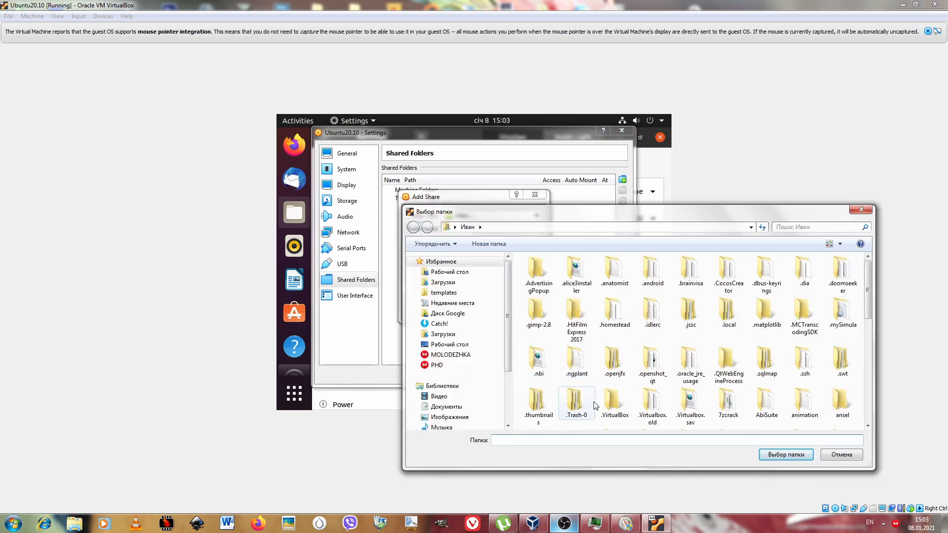
{"action": "left_click", "coordinate": [450, 392]}
{"action": "left_click", "coordinate": [785, 455]}
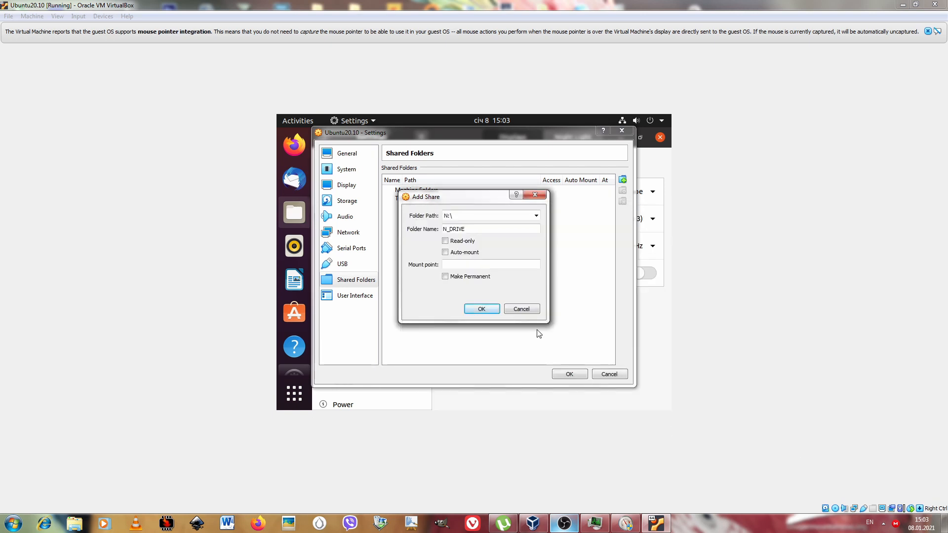
Make the N_DRIVE share read-only and auto-mounted at /mnt/ndrive, and save the virtual machine settings.
{"action": "left_click", "coordinate": [445, 241]}
{"action": "left_click", "coordinate": [446, 252]}
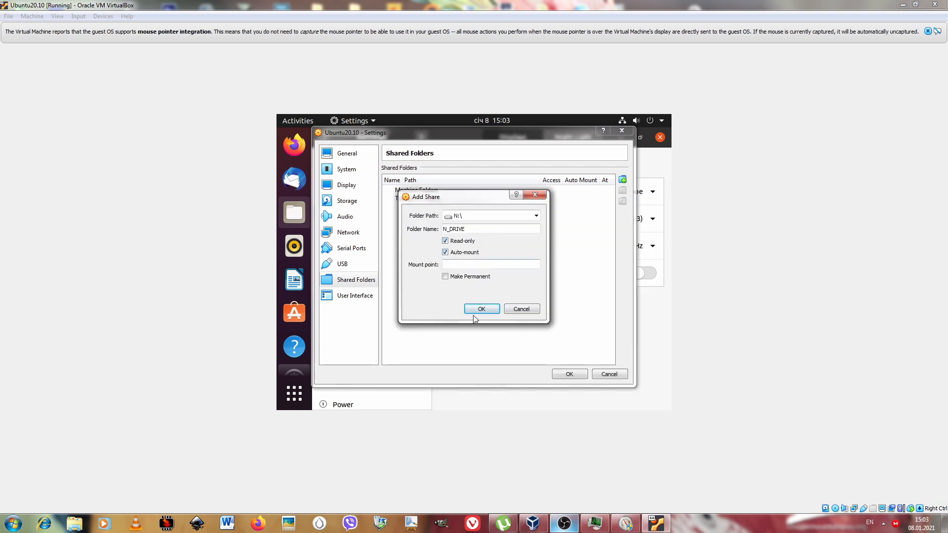
{"action": "left_click", "coordinate": [471, 264]}
{"action": "type", "text": "/mnt"}
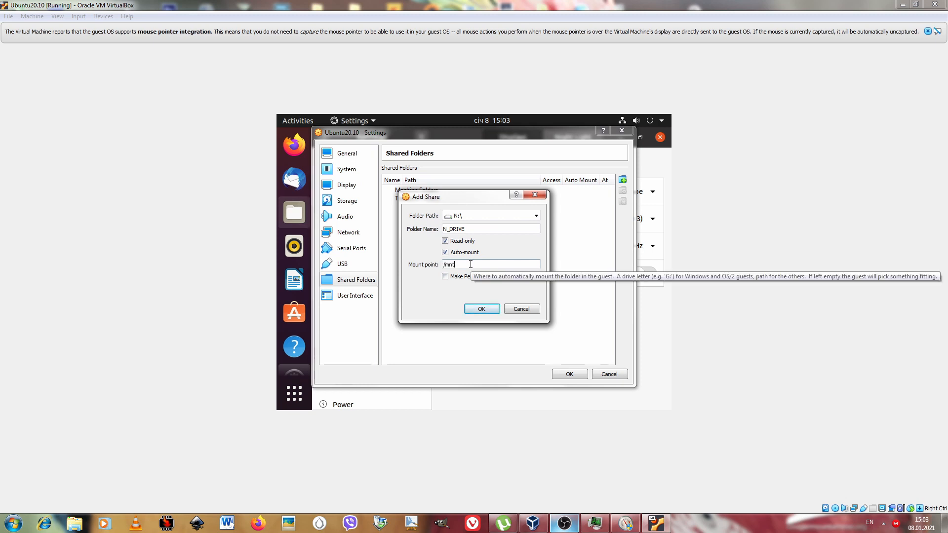
{"action": "type", "text": "/ndrive"}
{"action": "left_click", "coordinate": [482, 309]}
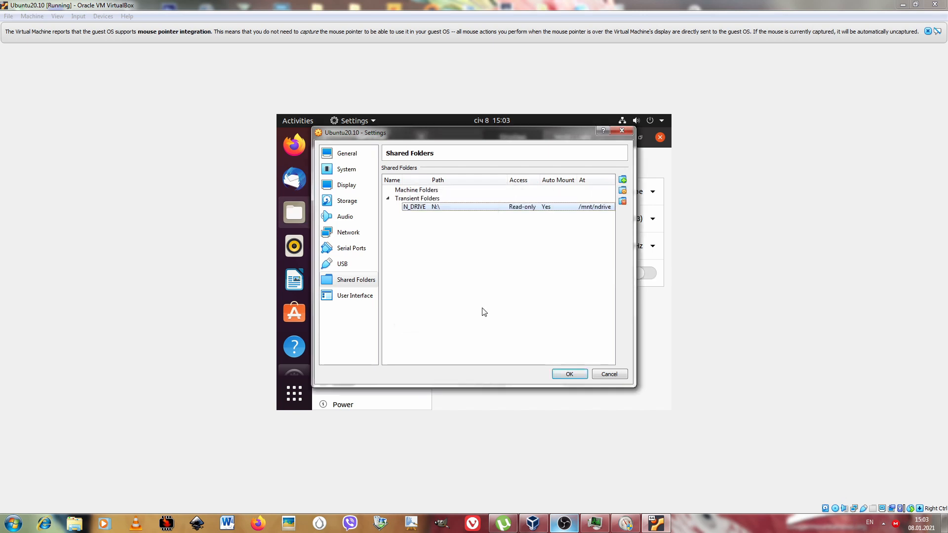
{"action": "left_click", "coordinate": [580, 376]}
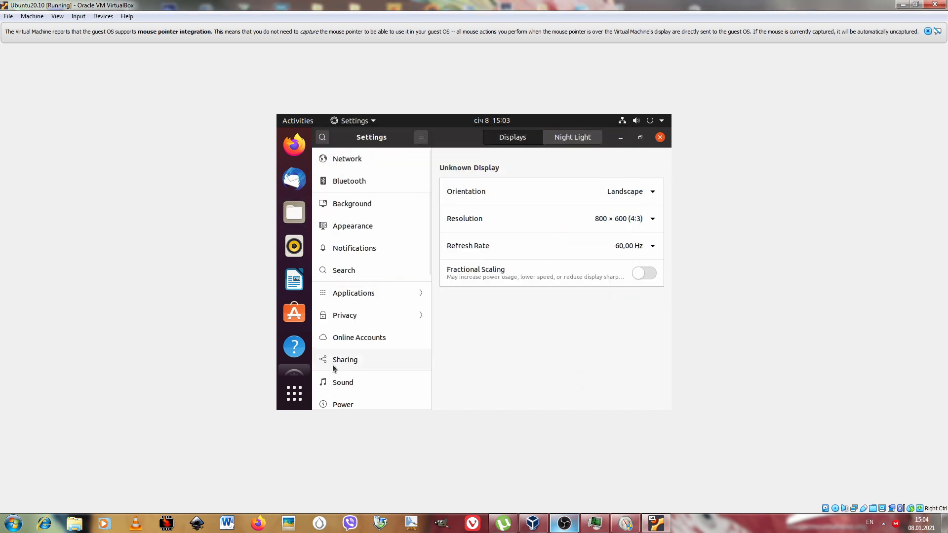
Browse to the computer's mnt folder in the Ubuntu file manager.
{"action": "left_click", "coordinate": [300, 216]}
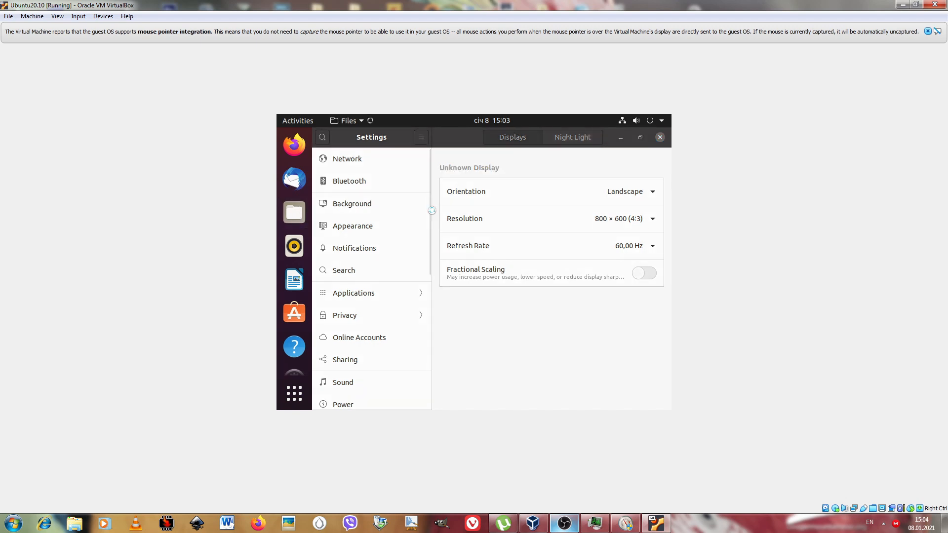
{"action": "left_click", "coordinate": [103, 15]}
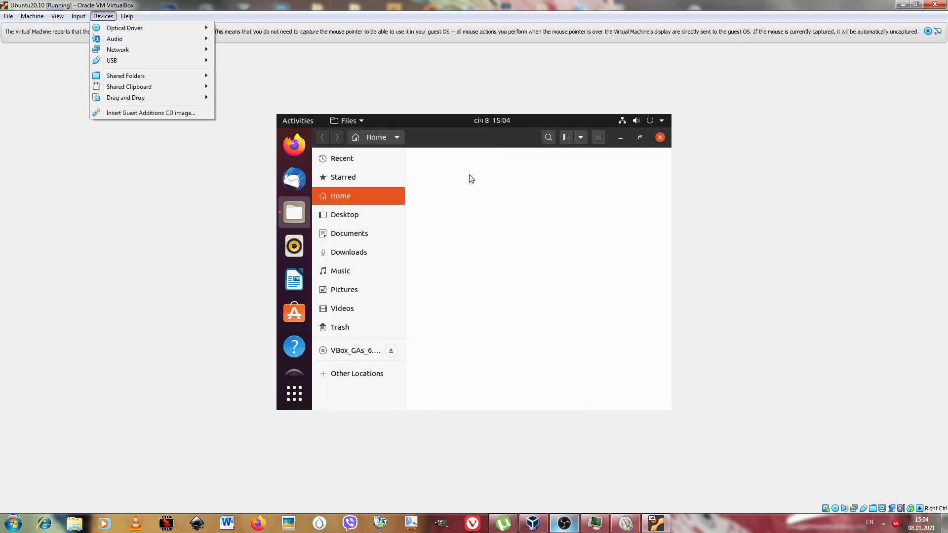
{"action": "left_click", "coordinate": [364, 378]}
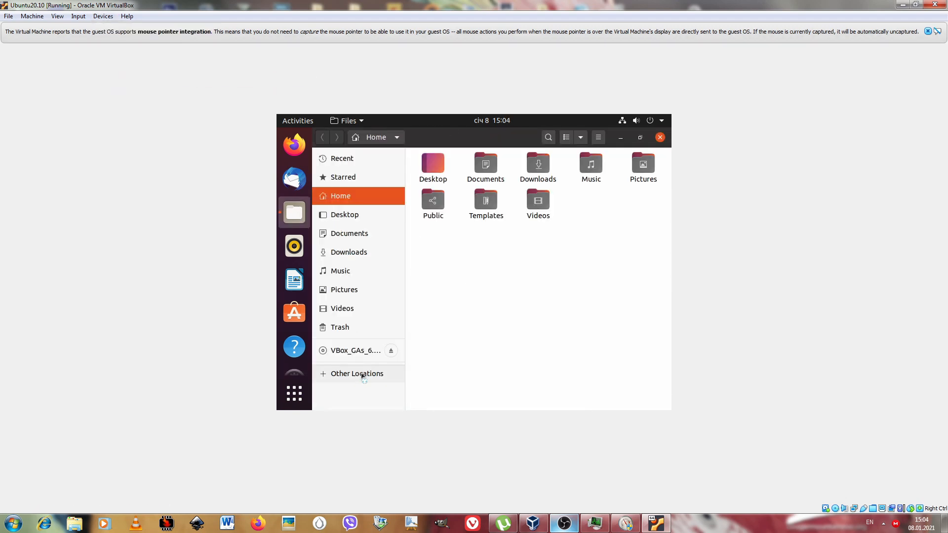
{"action": "left_click", "coordinate": [364, 378]}
{"action": "left_click", "coordinate": [459, 176]}
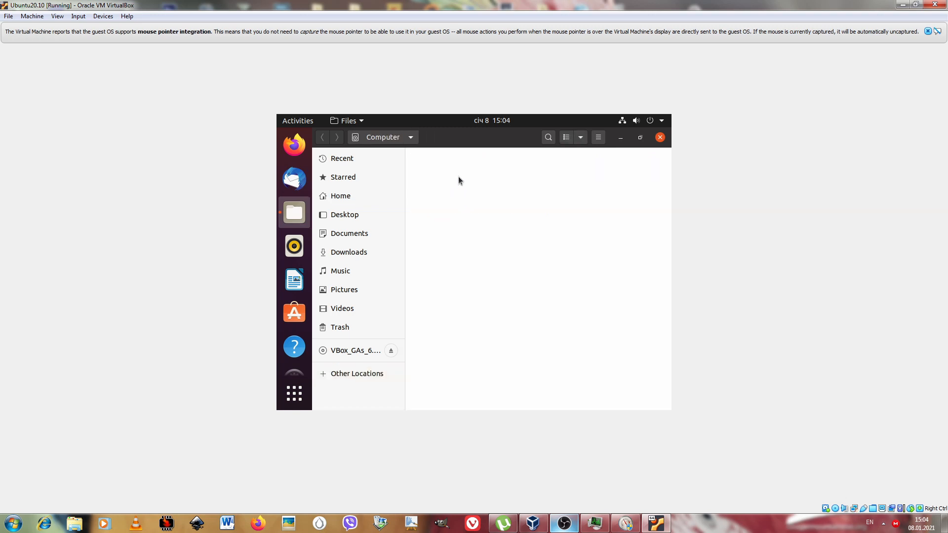
{"action": "double_click", "coordinate": [490, 235]}
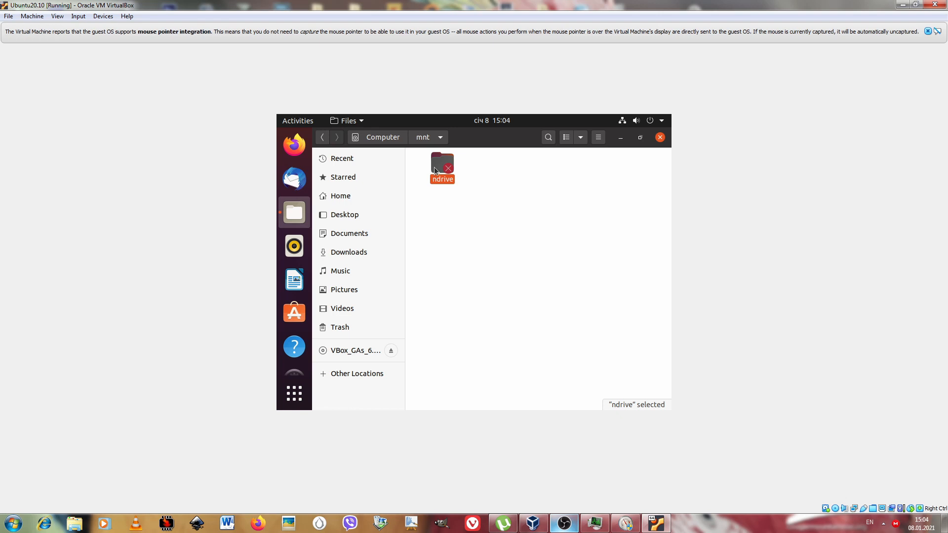
Open the ndrive folder, authenticate with the account password to view its contents, and minimize the file manager.
{"action": "double_click", "coordinate": [435, 167]}
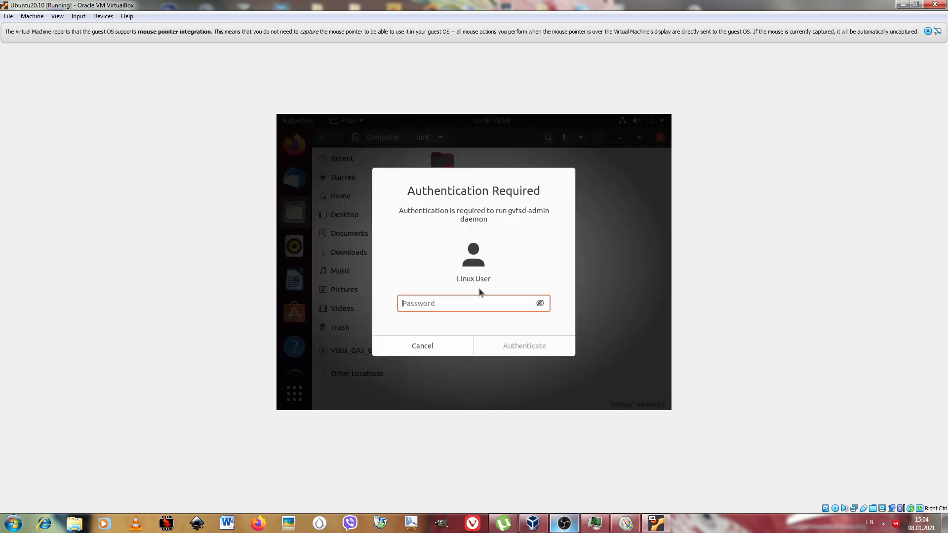
{"action": "type", "text": "*****"}
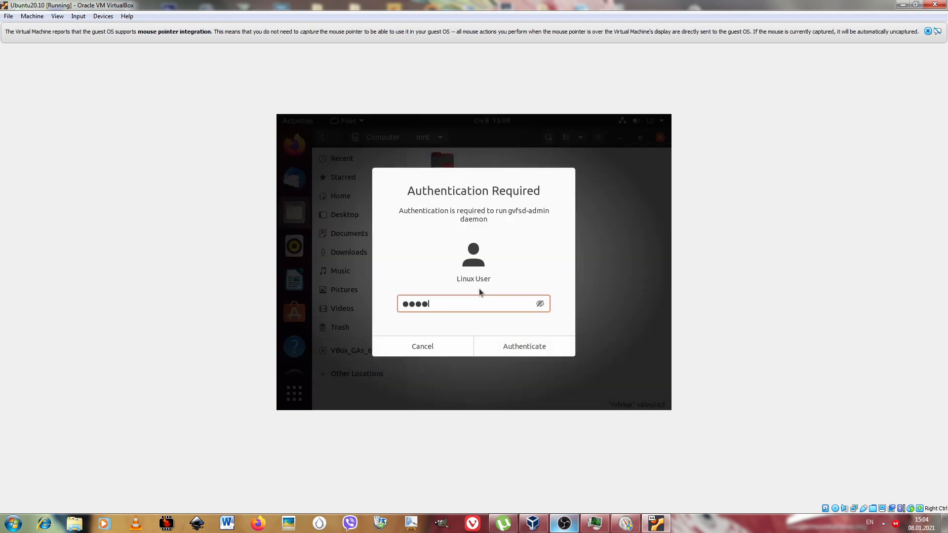
{"action": "type", "text": "*****"}
{"action": "left_click", "coordinate": [526, 353]}
{"action": "type", "text": "**********"}
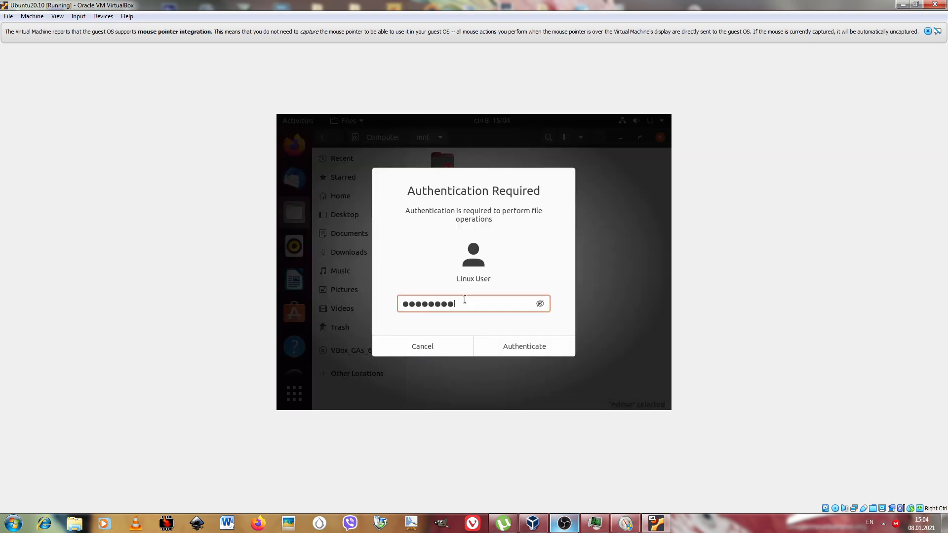
{"action": "left_click", "coordinate": [511, 354]}
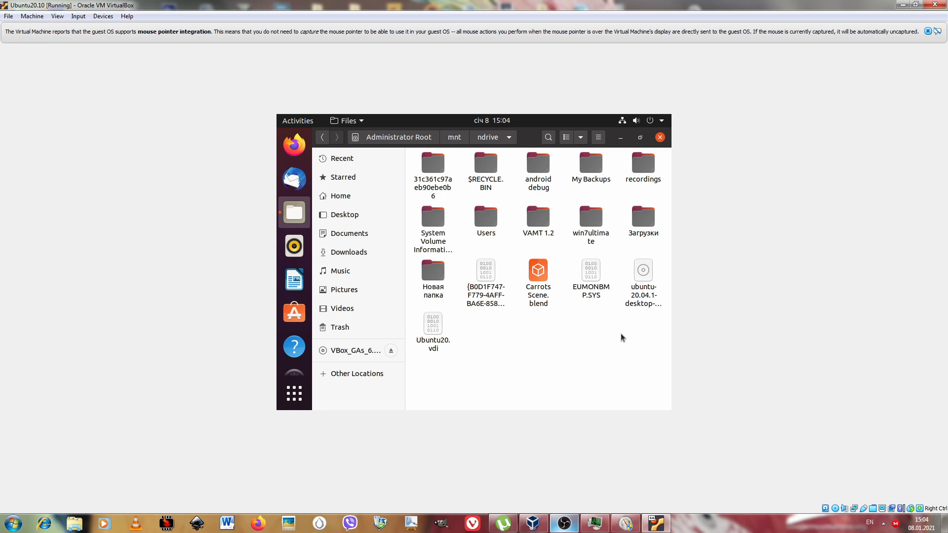
{"action": "left_click", "coordinate": [621, 138]}
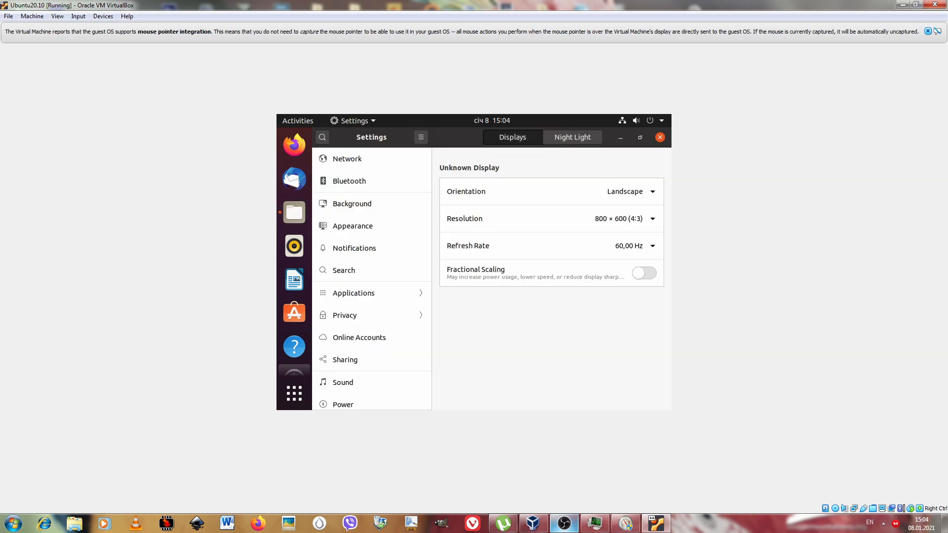
Examine the display resolutions offered in Ubuntu and the virtual machine's shared clipboard and drag-and-drop options.
{"action": "left_click", "coordinate": [648, 222]}
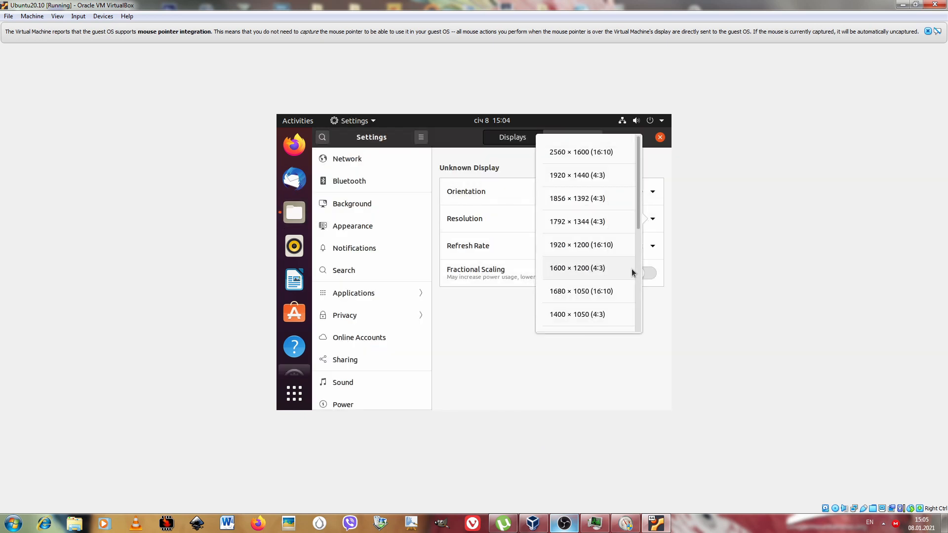
{"action": "left_click_drag", "start_coordinate": [641, 216], "coordinate": [641, 248]}
{"action": "left_click", "coordinate": [103, 16]}
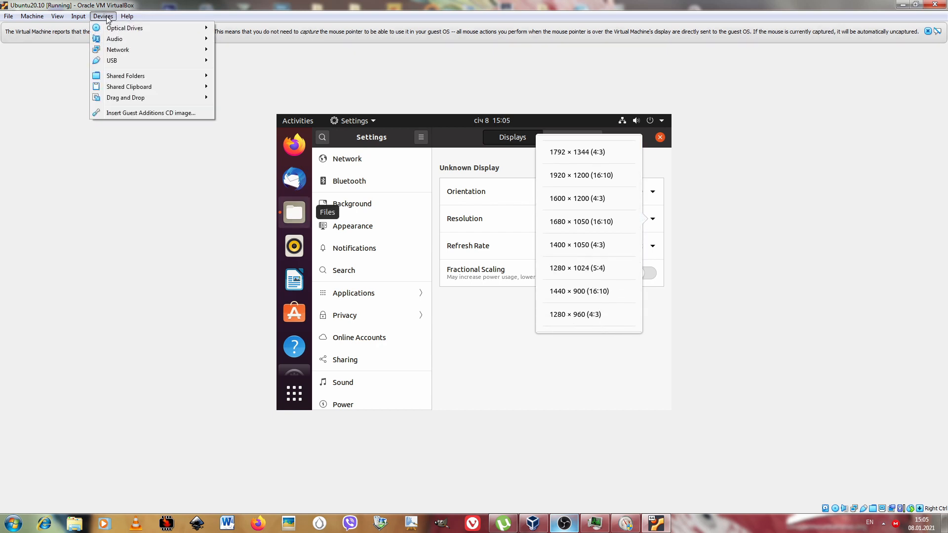
{"action": "mouse_move", "coordinate": [148, 89]}
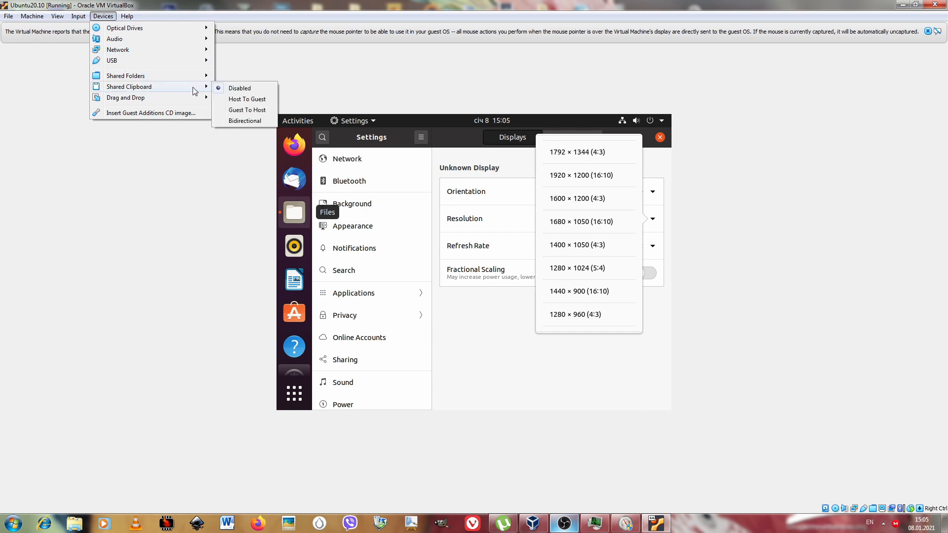
{"action": "mouse_move", "coordinate": [199, 102]}
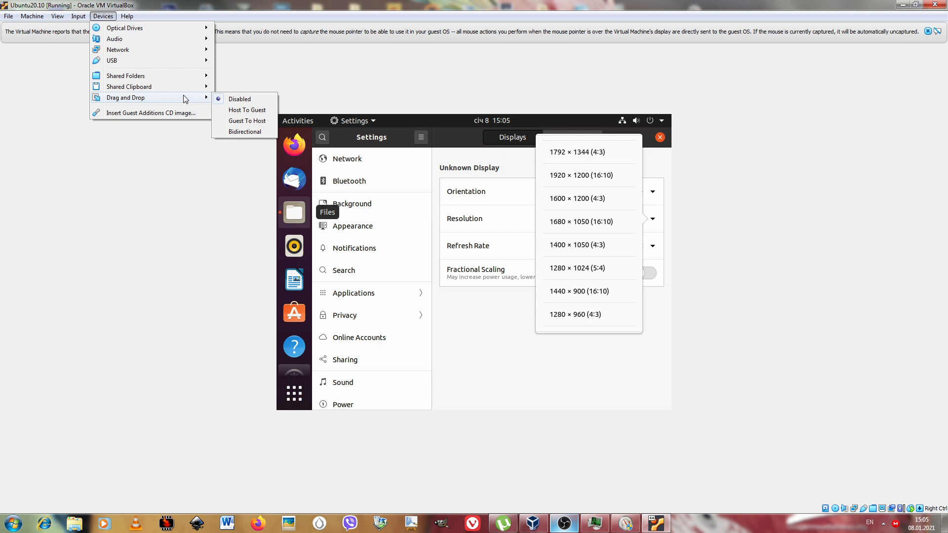
Toggle Auto-resize Guest Display so that the Ubuntu desktop fills the virtual machine window.
{"action": "mouse_move", "coordinate": [75, 16]}
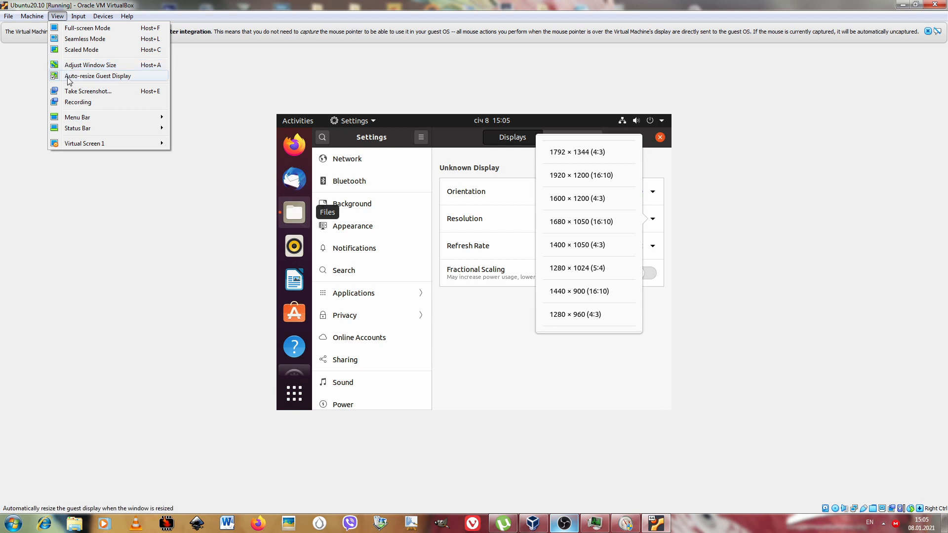
{"action": "left_click", "coordinate": [57, 78]}
{"action": "left_click", "coordinate": [58, 17]}
{"action": "left_click", "coordinate": [55, 77]}
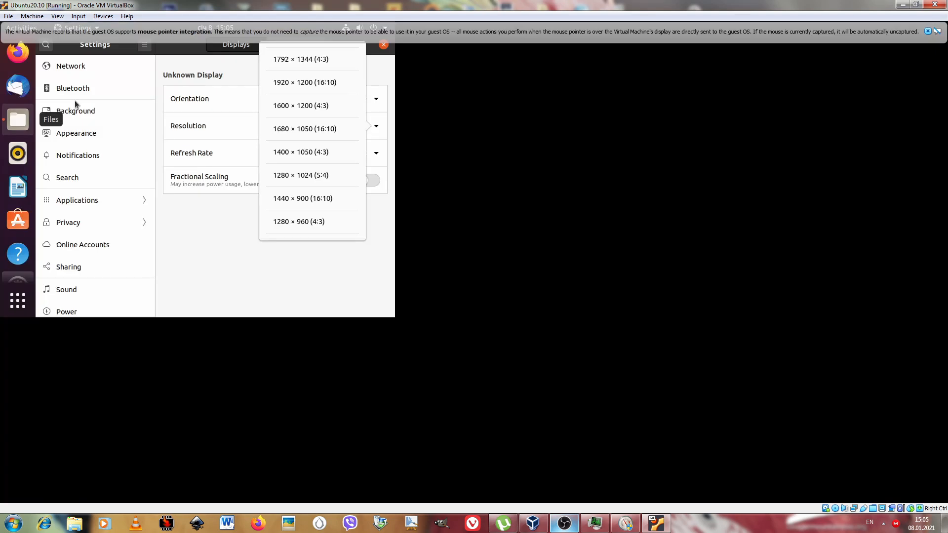
{"action": "left_click", "coordinate": [57, 16]}
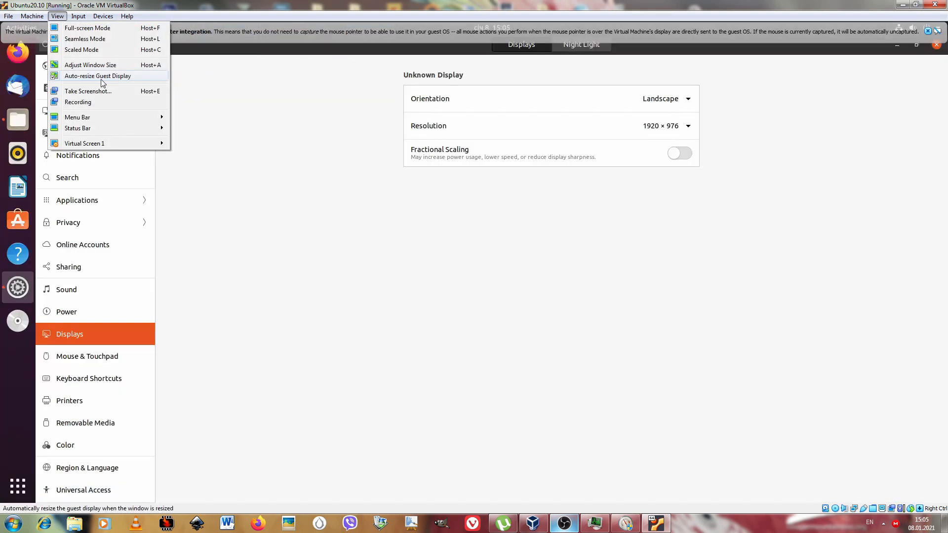
{"action": "left_click", "coordinate": [668, 2]}
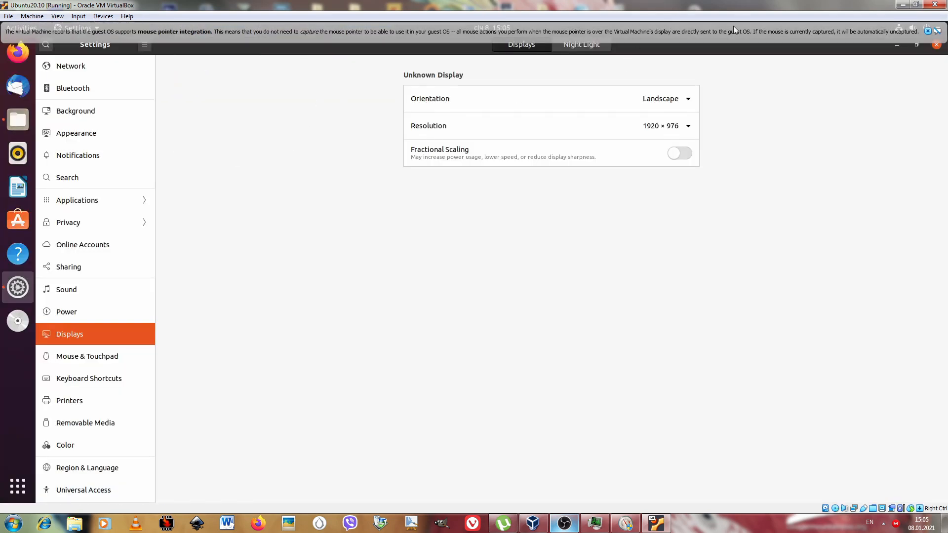
Dismiss the mouse pointer integration notice and close Ubuntu's Settings window.
{"action": "left_click", "coordinate": [928, 31]}
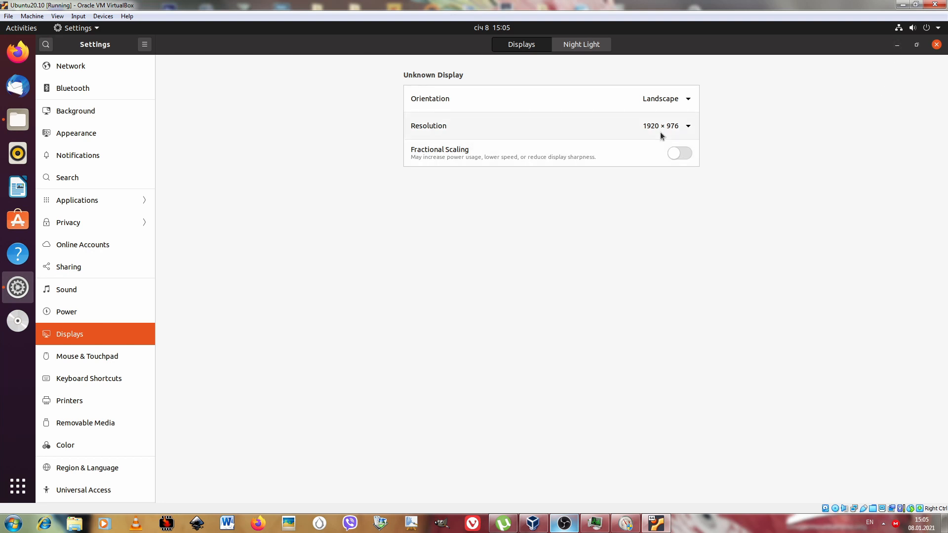
{"action": "left_click", "coordinate": [937, 45]}
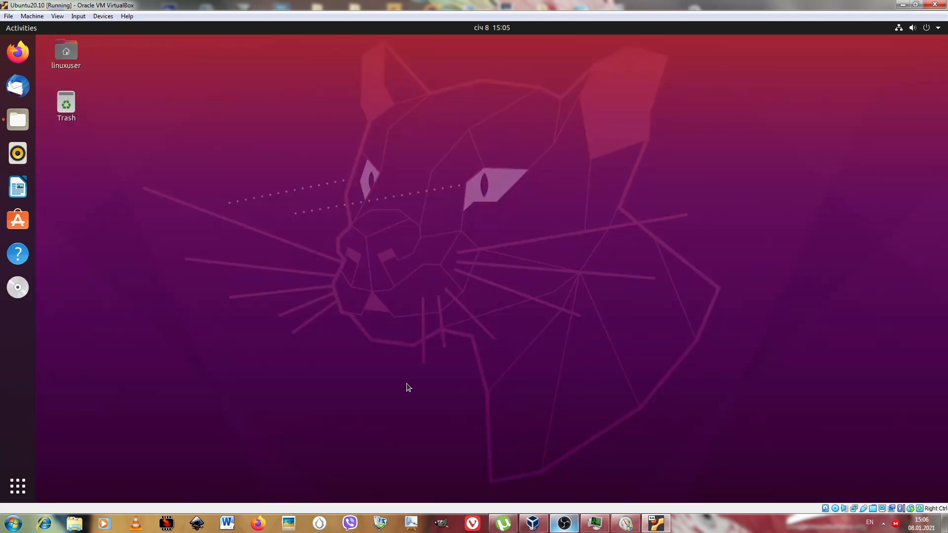
Visit ddg.gg in a maximized Firefox window inside Ubuntu, and quit the browser with all its tabs.
{"action": "left_click", "coordinate": [18, 51]}
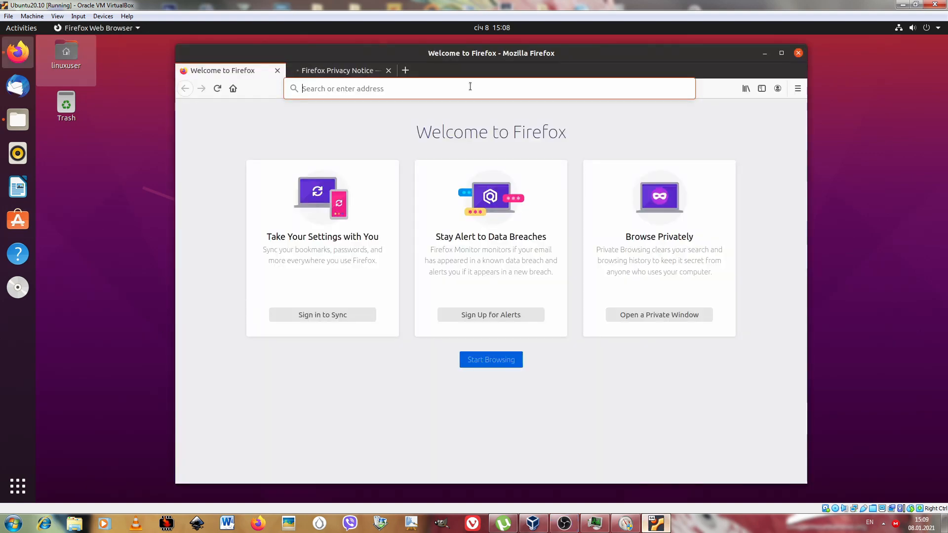
{"action": "left_click", "coordinate": [340, 88]}
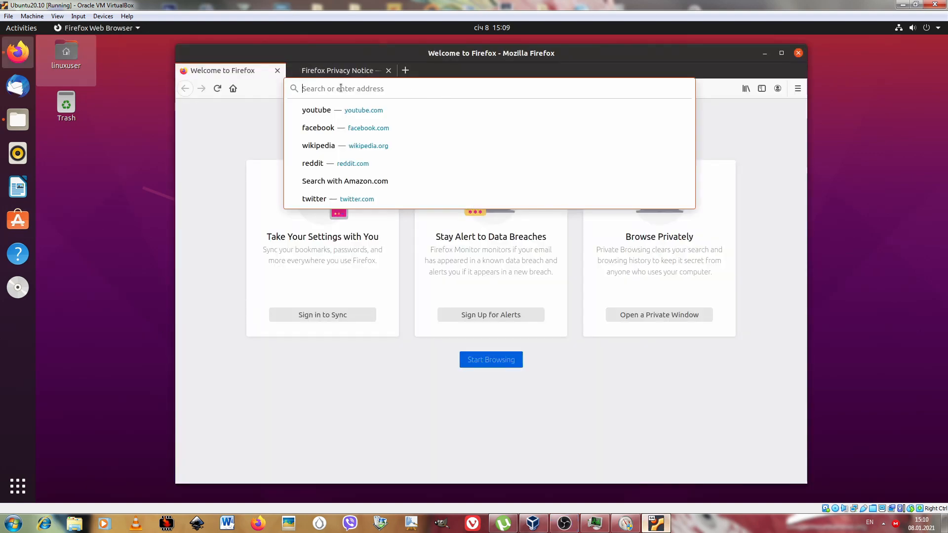
{"action": "type", "text": "ddg.gg"}
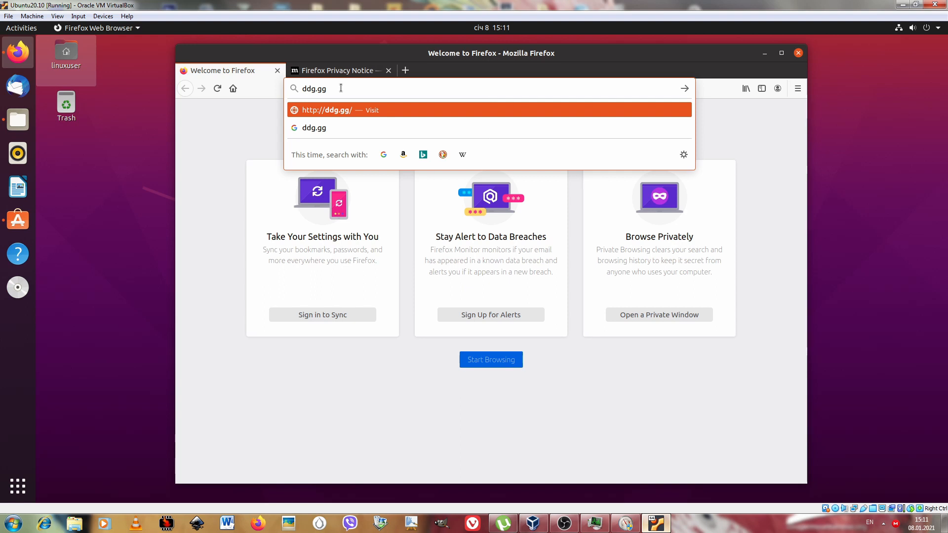
{"action": "key", "text": "Return"}
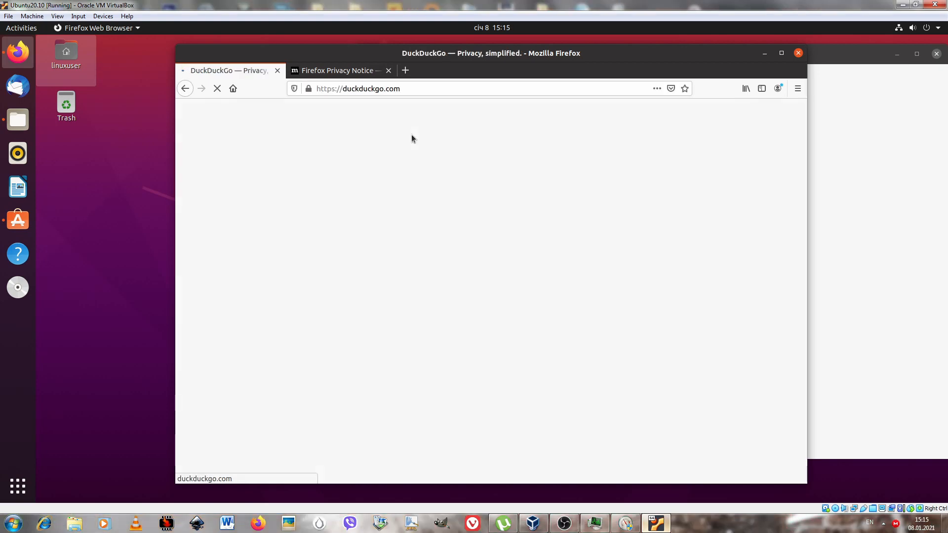
{"action": "left_click", "coordinate": [782, 60]}
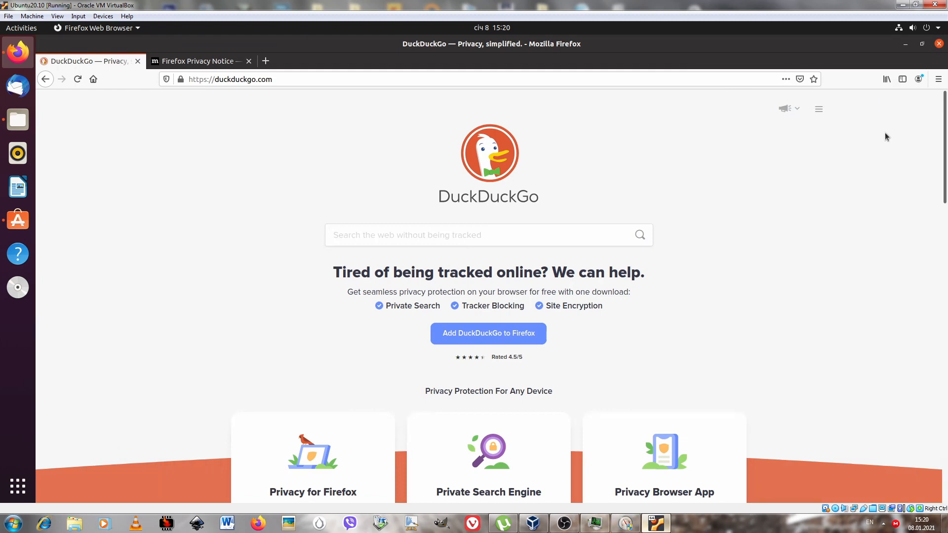
{"action": "key", "text": "ctrl+q"}
{"action": "left_click", "coordinate": [581, 296]}
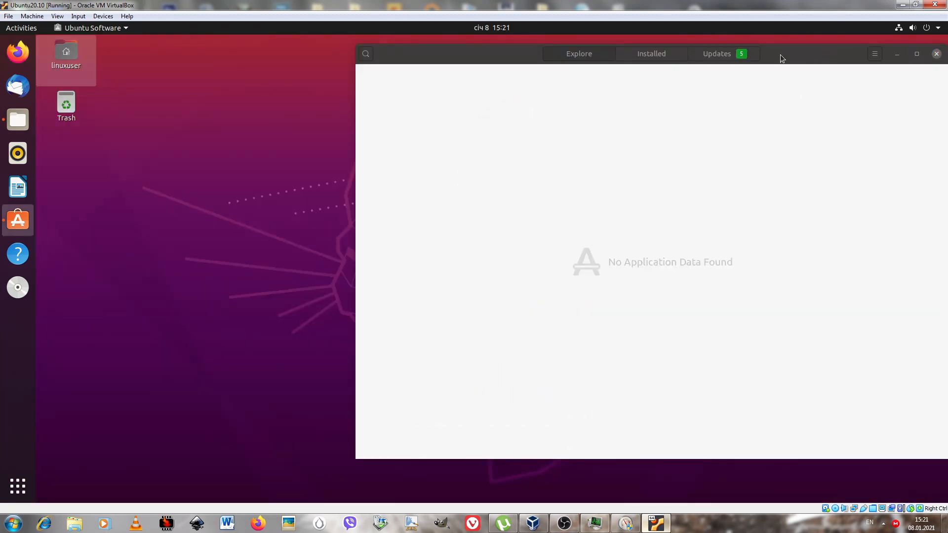
Check the available updates in Ubuntu Software and dismiss the notification about them.
{"action": "left_click", "coordinate": [731, 56]}
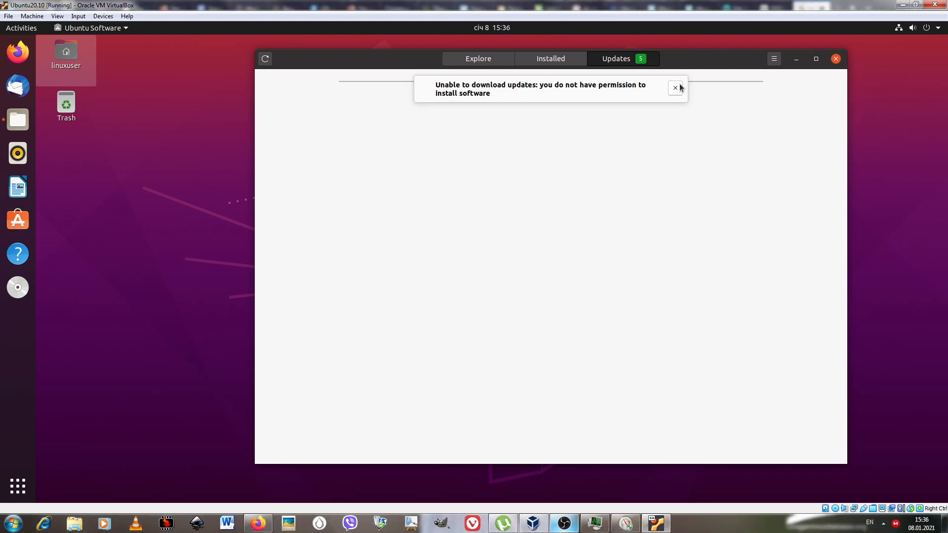
{"action": "left_click", "coordinate": [676, 88]}
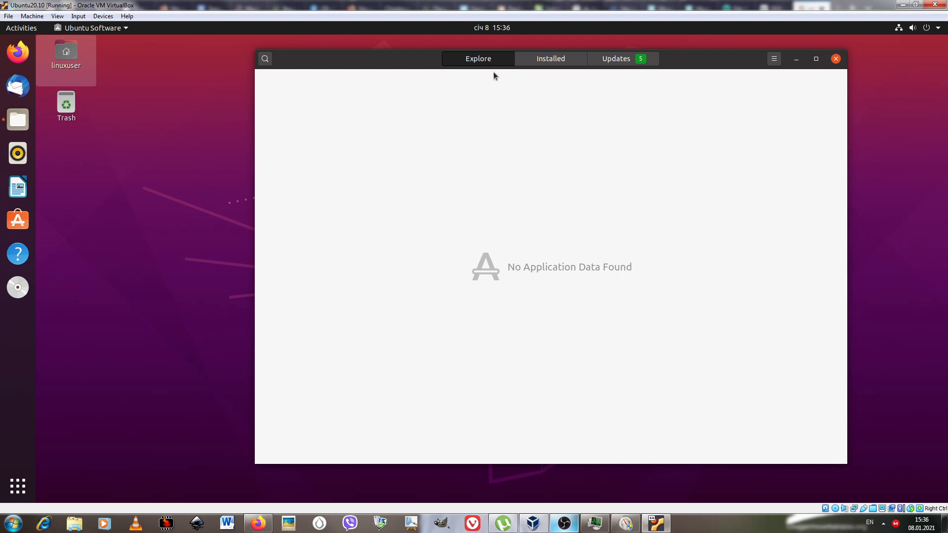
Open Ubuntu's display settings from the desktop and switch to the Region & Language settings.
{"action": "right_click", "coordinate": [241, 304]}
{"action": "left_click", "coordinate": [566, 130]}
{"action": "right_click", "coordinate": [177, 349]}
{"action": "left_click", "coordinate": [198, 487]}
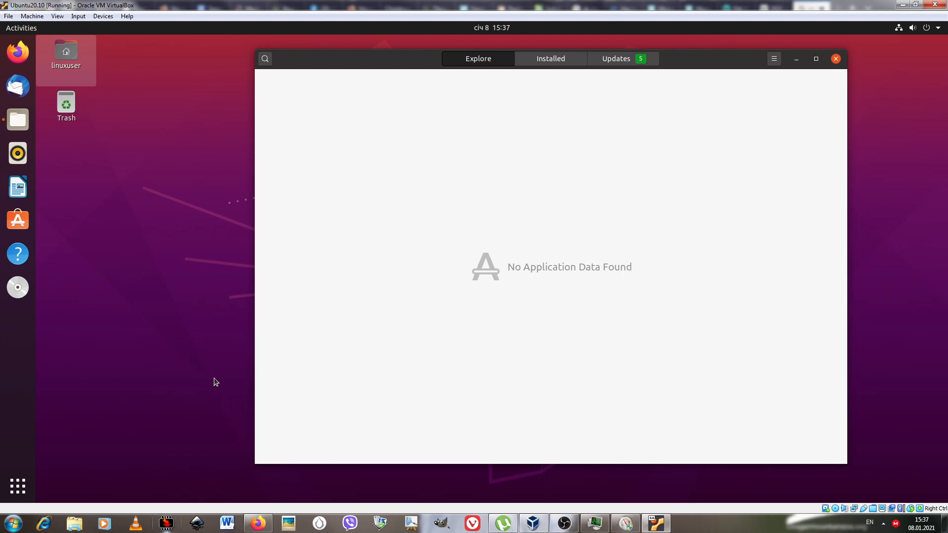
{"action": "left_click_drag", "start_coordinate": [368, 242], "coordinate": [365, 371]}
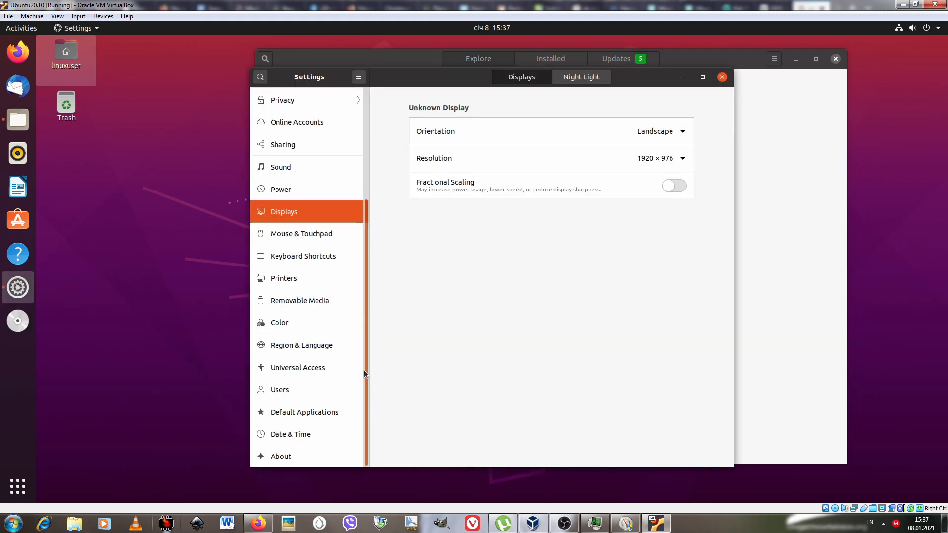
{"action": "left_click", "coordinate": [320, 347]}
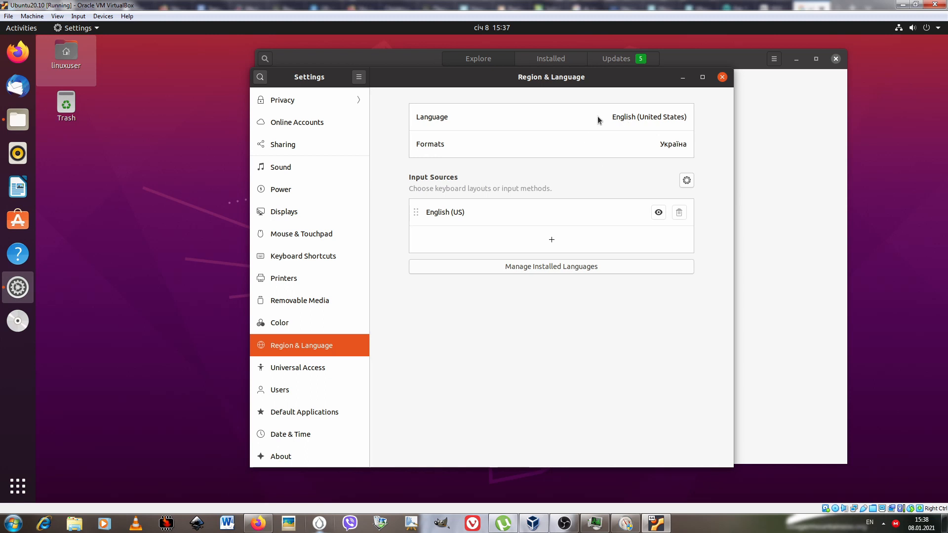
Choose Українська (Україна) as the system language and confirm the selection.
{"action": "left_click", "coordinate": [638, 119]}
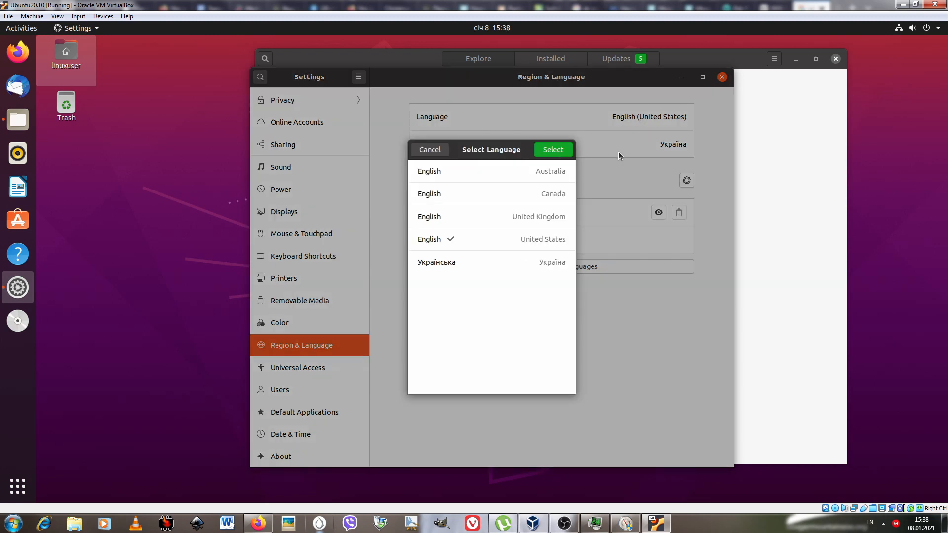
{"action": "left_click", "coordinate": [509, 270]}
{"action": "left_click", "coordinate": [568, 153]}
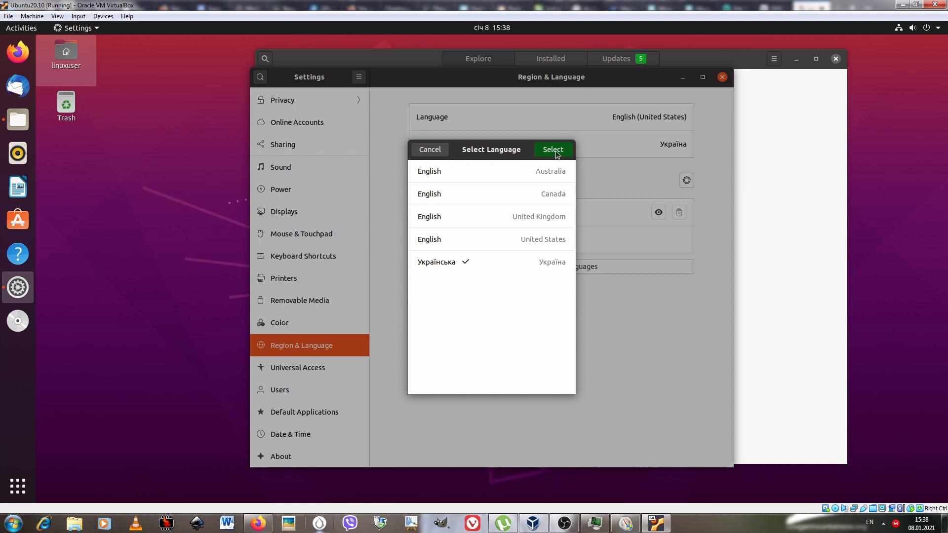
{"action": "left_click", "coordinate": [557, 153]}
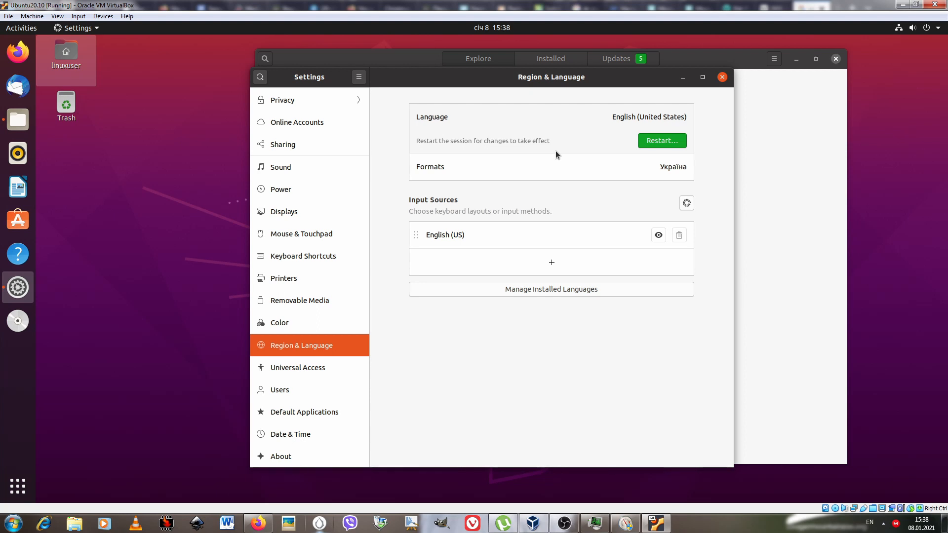
Choose English (United States) as the system language and restart the session.
{"action": "left_click", "coordinate": [655, 121]}
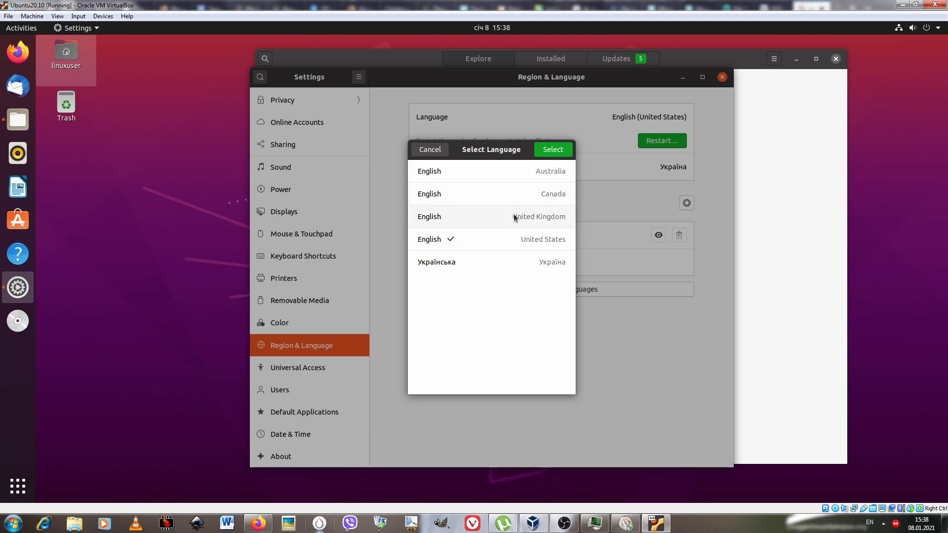
{"action": "left_click", "coordinate": [493, 244]}
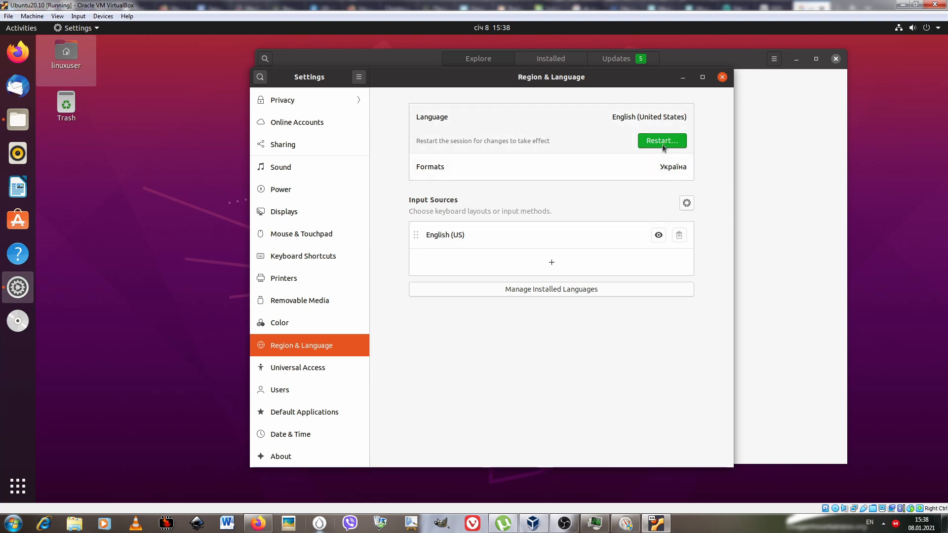
{"action": "left_click", "coordinate": [660, 139]}
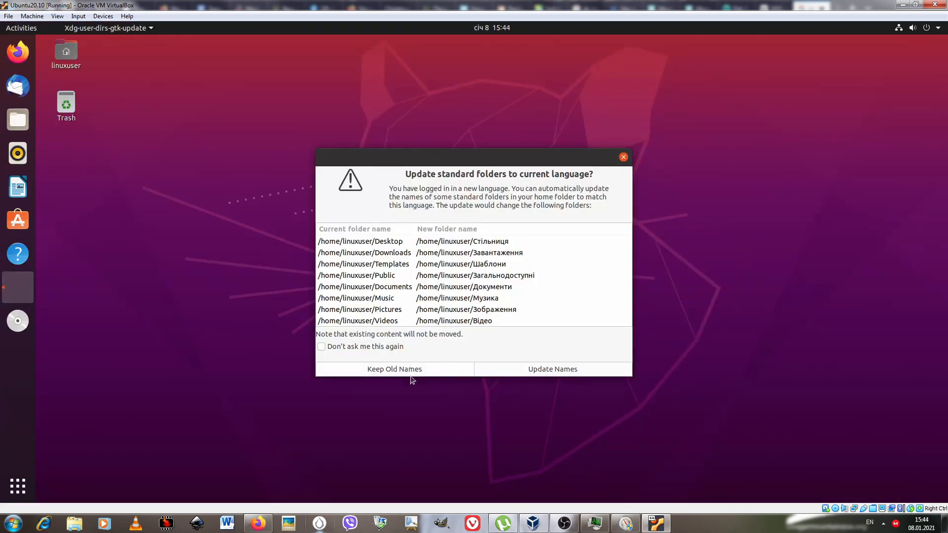
Look at the Ubuntu Software catalogue and its categories, and close the window.
{"action": "left_click", "coordinate": [410, 375]}
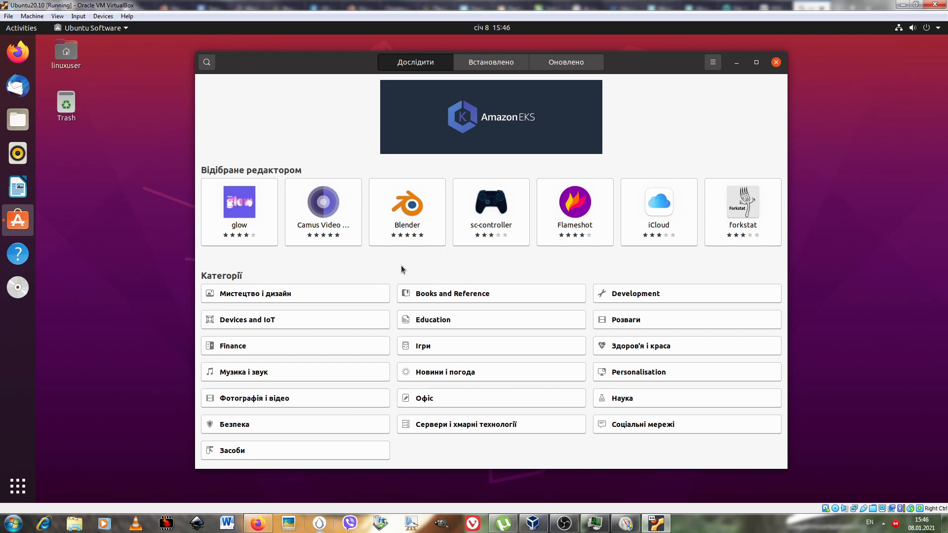
{"action": "left_click", "coordinate": [462, 425]}
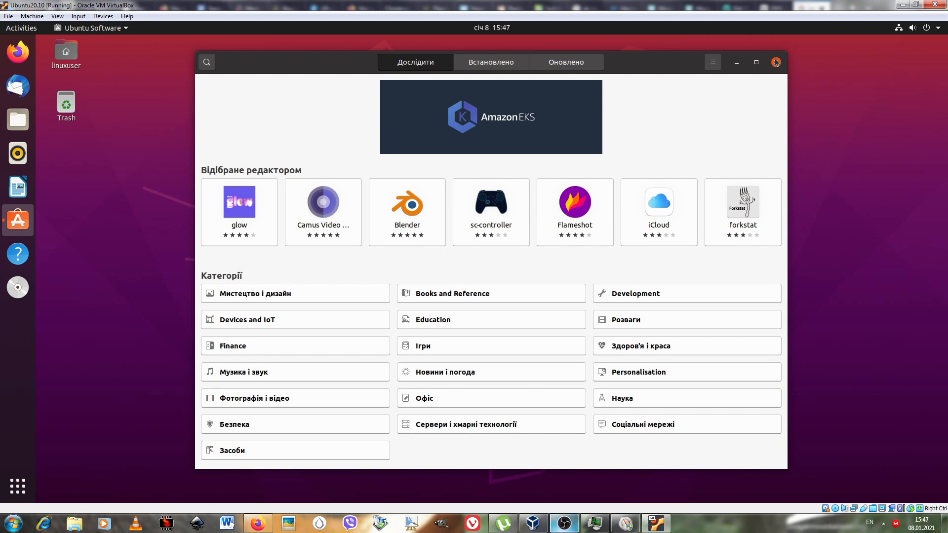
{"action": "left_click", "coordinate": [776, 62]}
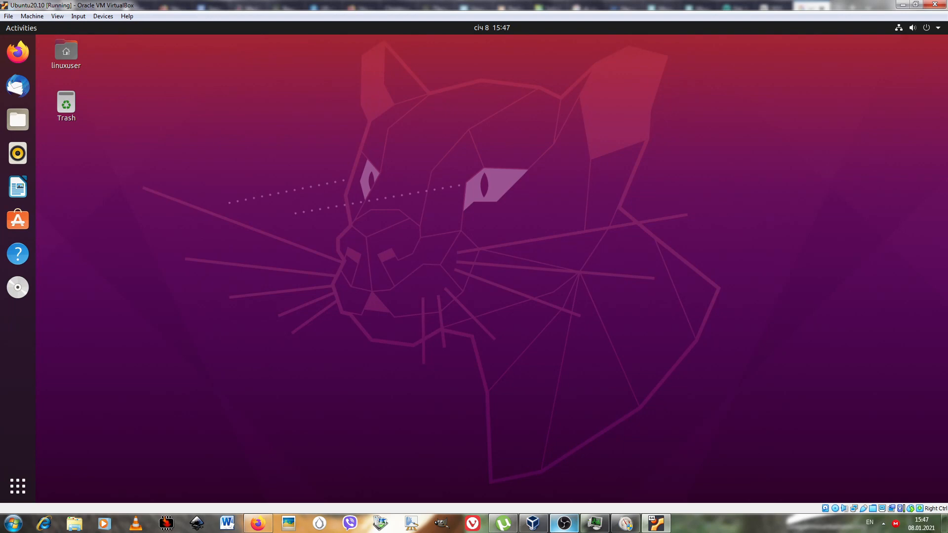
Set the wooden bridge picture as the Ubuntu desktop background and close the settings.
{"action": "right_click", "coordinate": [448, 221]}
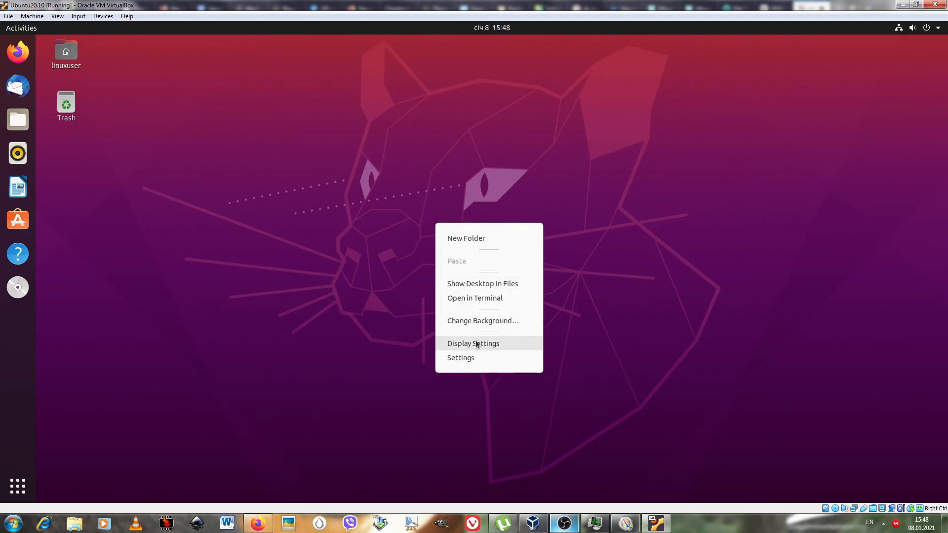
{"action": "left_click", "coordinate": [485, 320]}
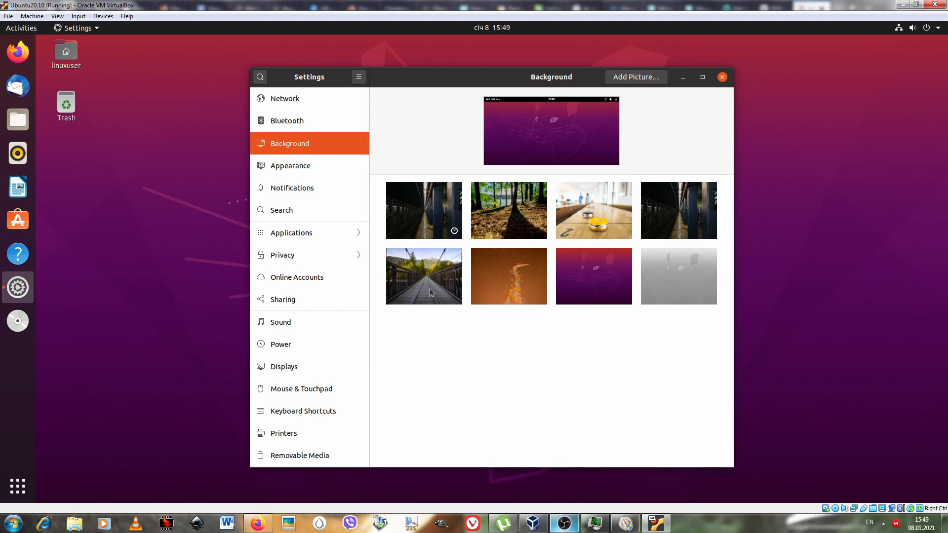
{"action": "left_click", "coordinate": [440, 272]}
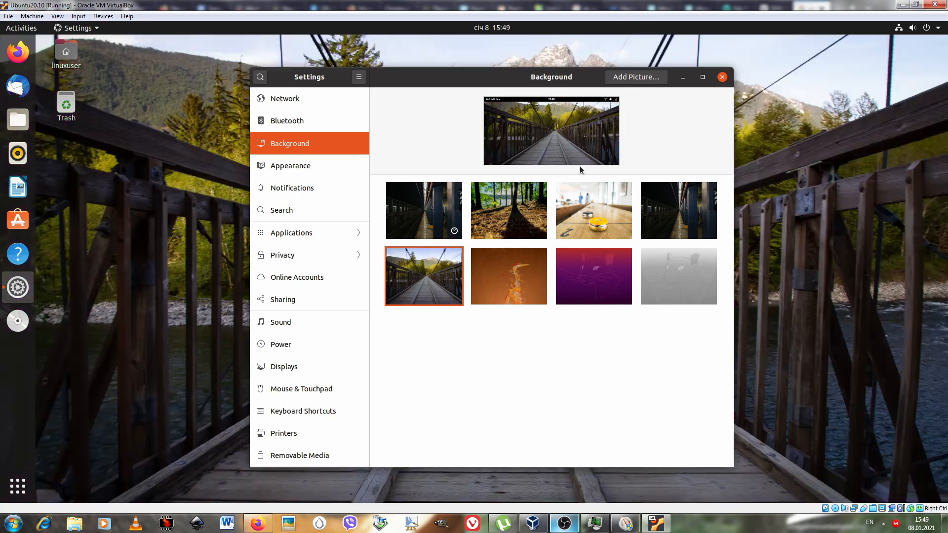
{"action": "left_click", "coordinate": [722, 77]}
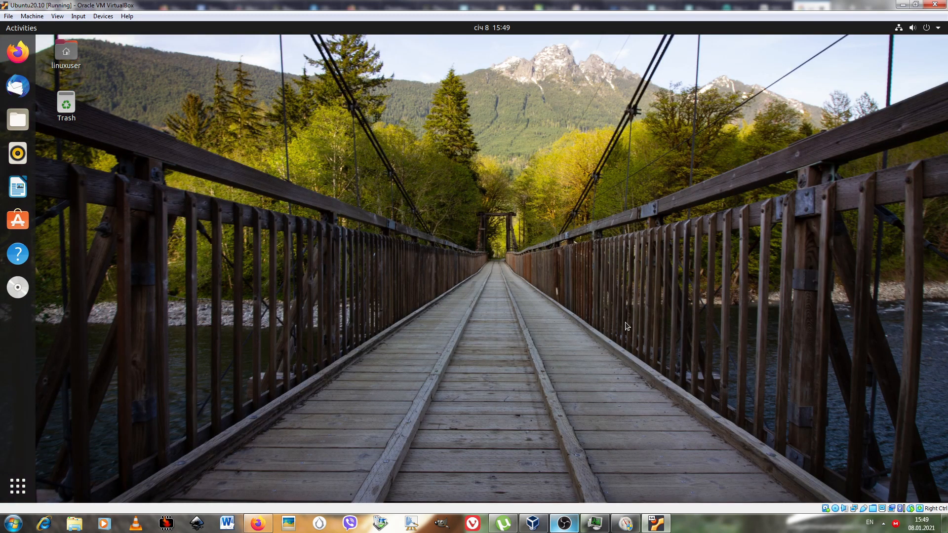